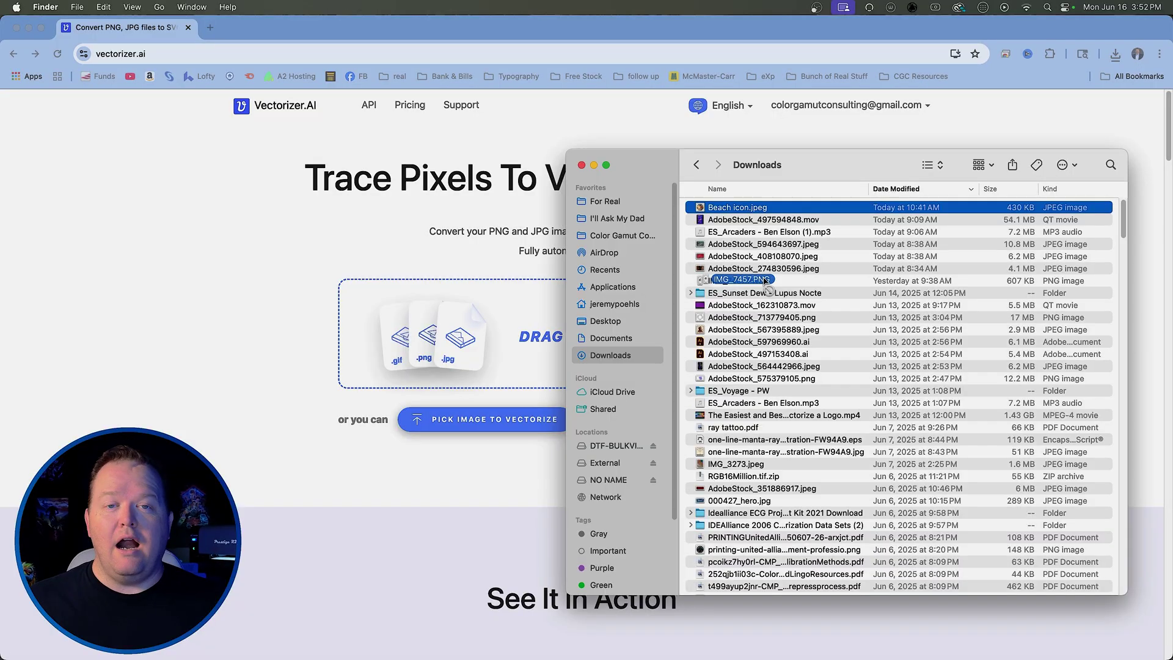
# Upload IMG_7457.png and pre-crop it tightly around the Bully Max logo, dropping the phone status bar
pyautogui.moveTo(736, 280); pyautogui.dragTo(523, 319)
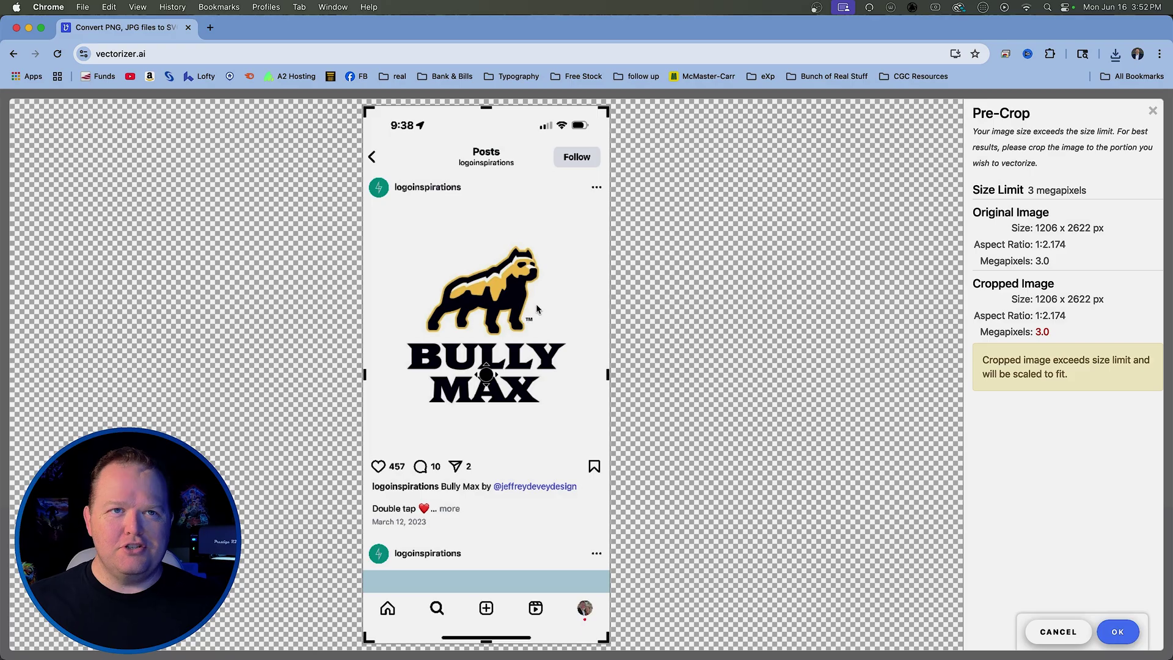
pyautogui.moveTo(490, 110); pyautogui.dragTo(493, 209)
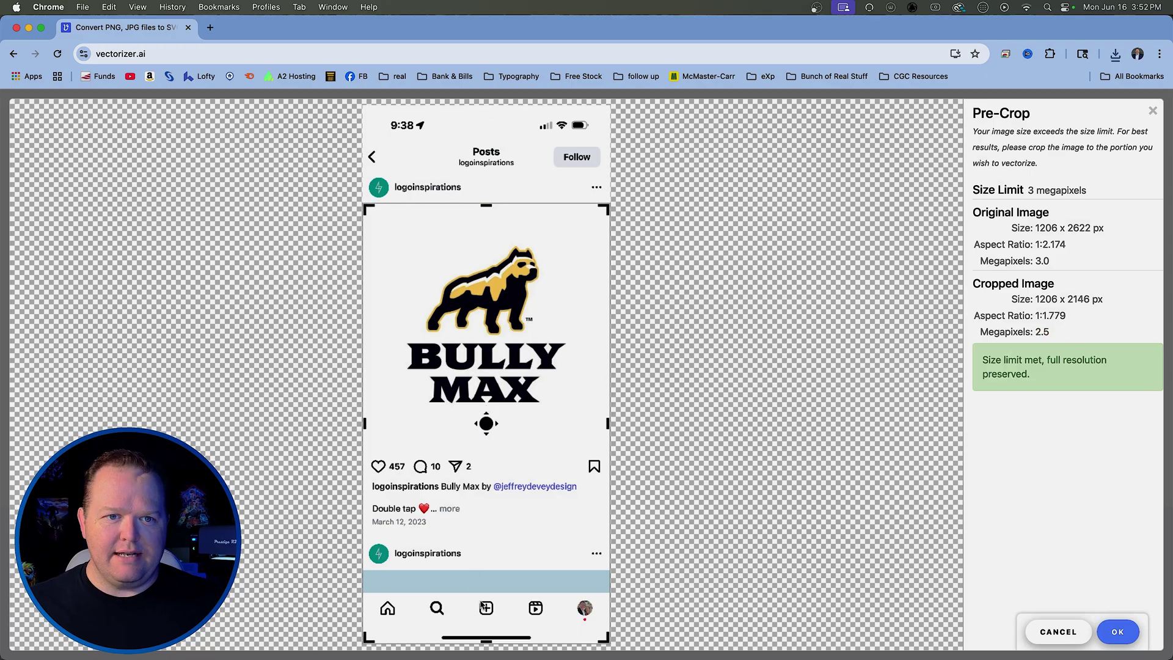
pyautogui.moveTo(490, 640); pyautogui.dragTo(489, 436)
pyautogui.rightClick(505, 437)
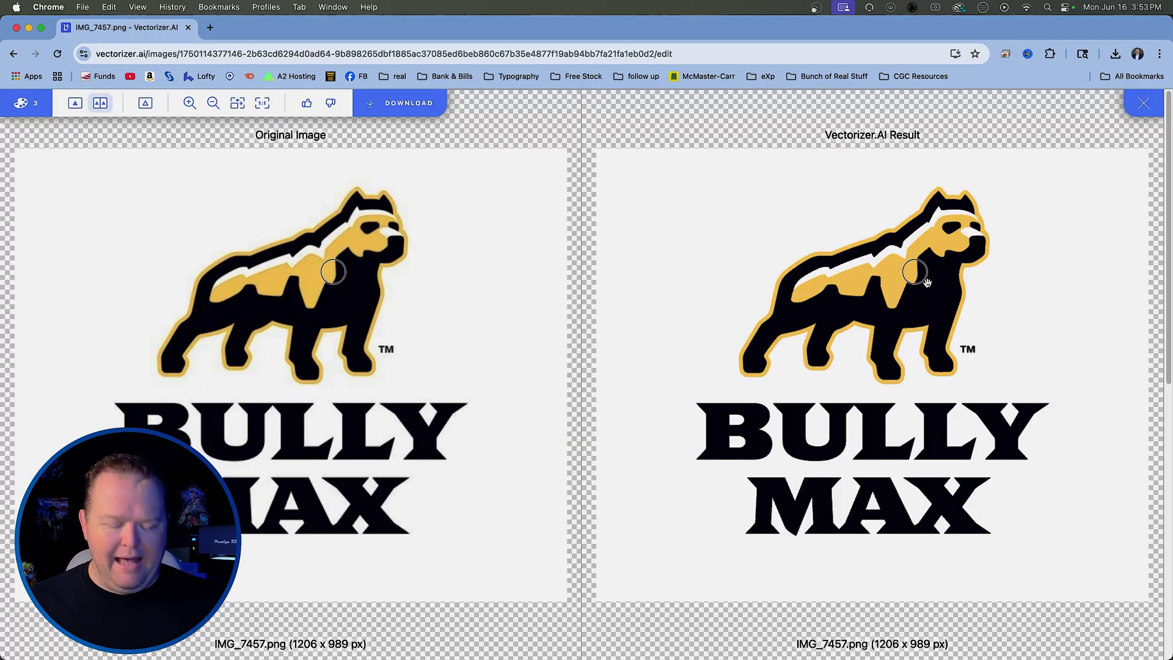
# Zoom both panes in on the dog to compare the smooth vector edges with the blurry original
pyautogui.scroll(5, 929, 283)
pyautogui.scroll(5, 918, 284)
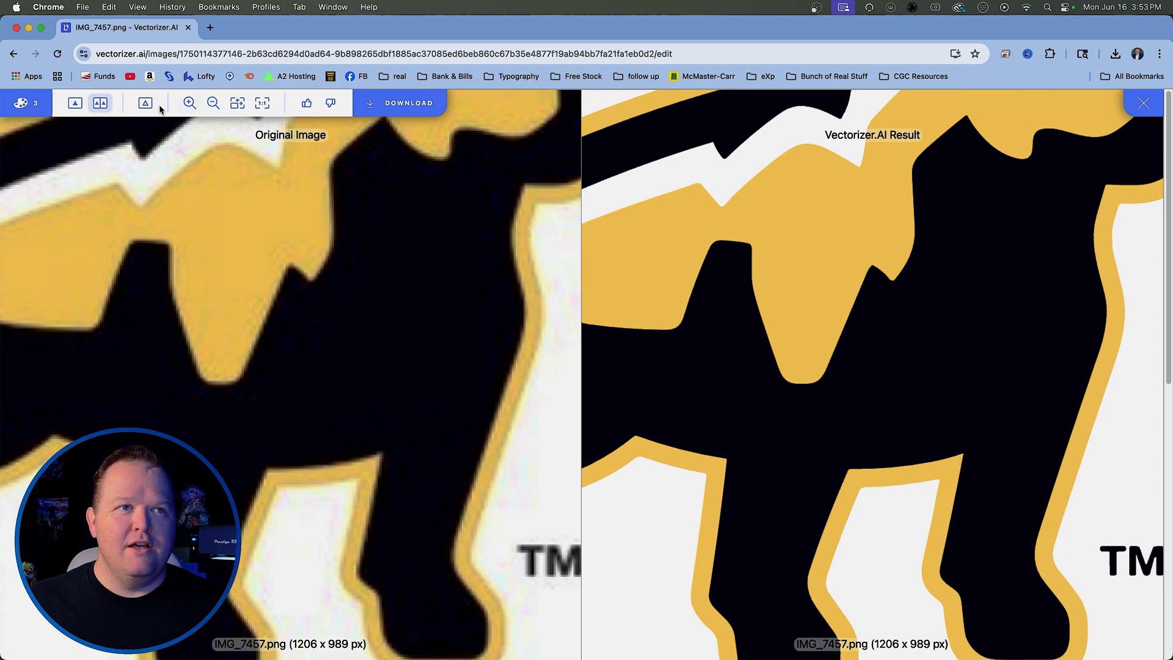
# In the palette editor, make the white background transparent, then restore it to full opacity
pyautogui.click(23, 104)
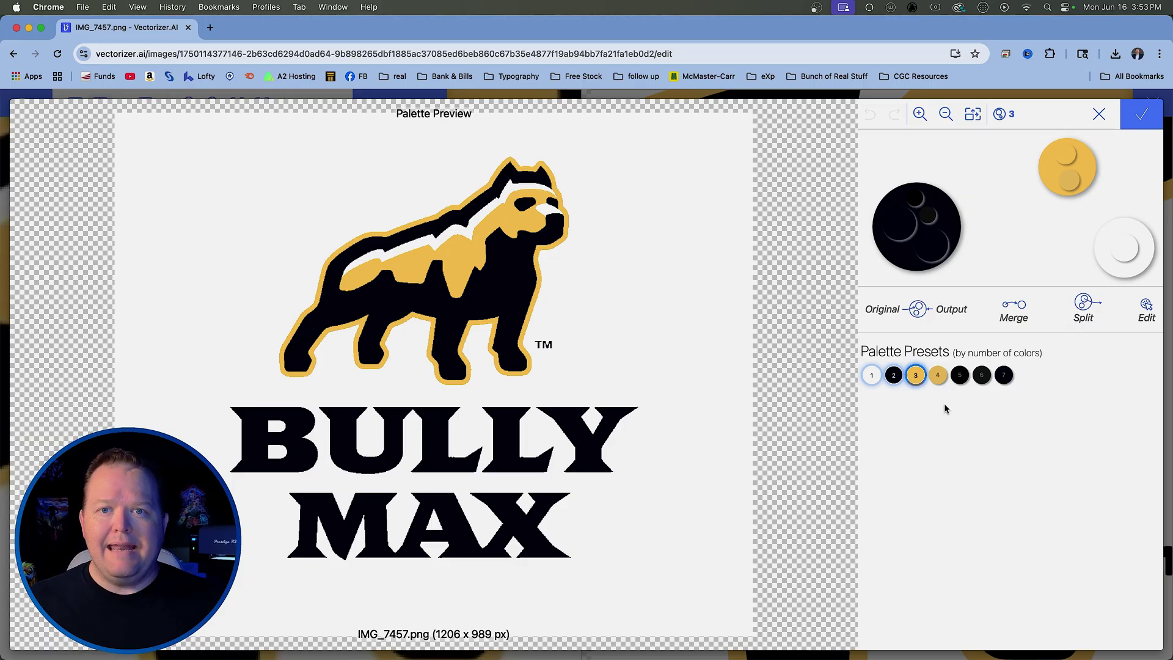
pyautogui.click(680, 275)
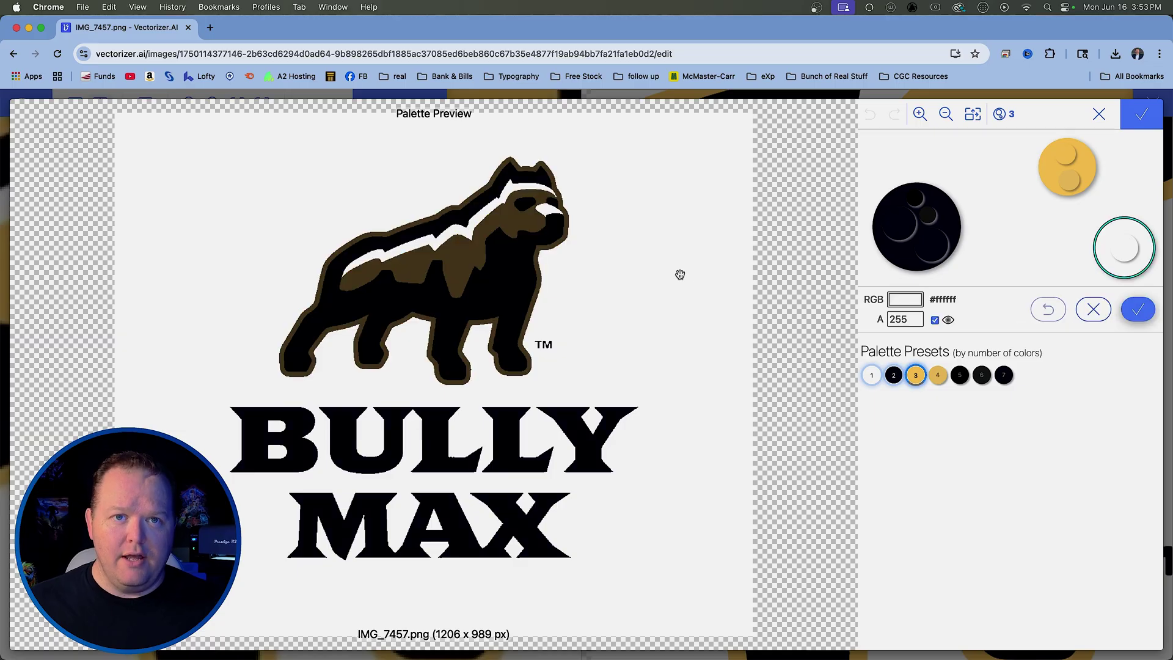
pyautogui.click(991, 255)
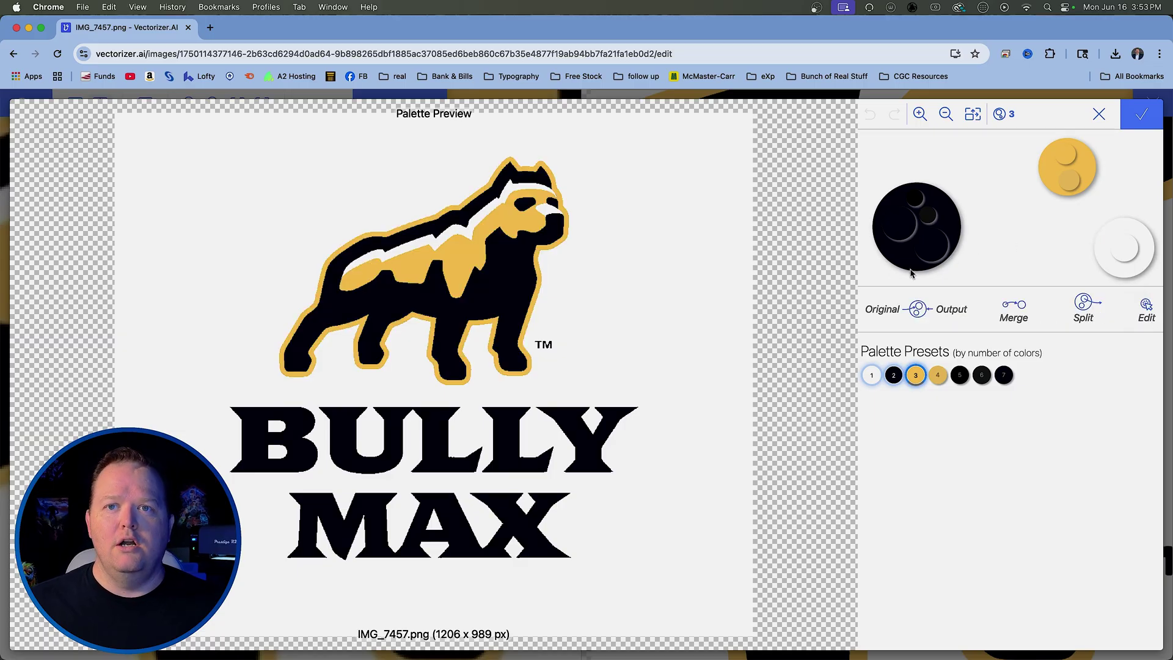
pyautogui.click(1131, 246)
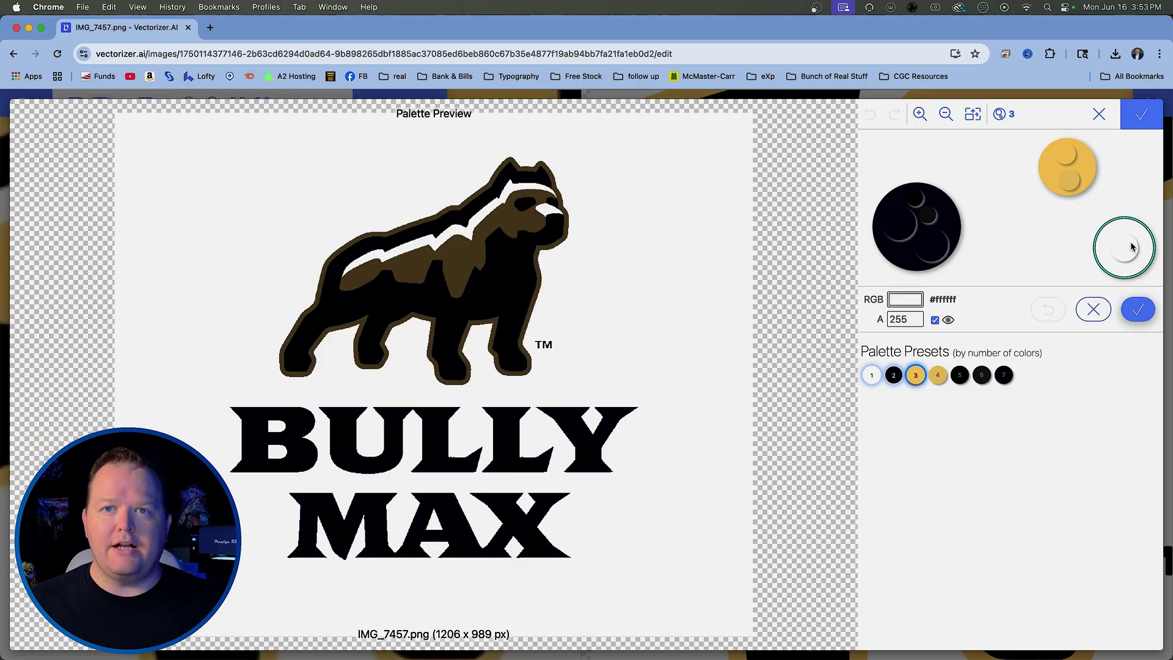
pyautogui.click(935, 319)
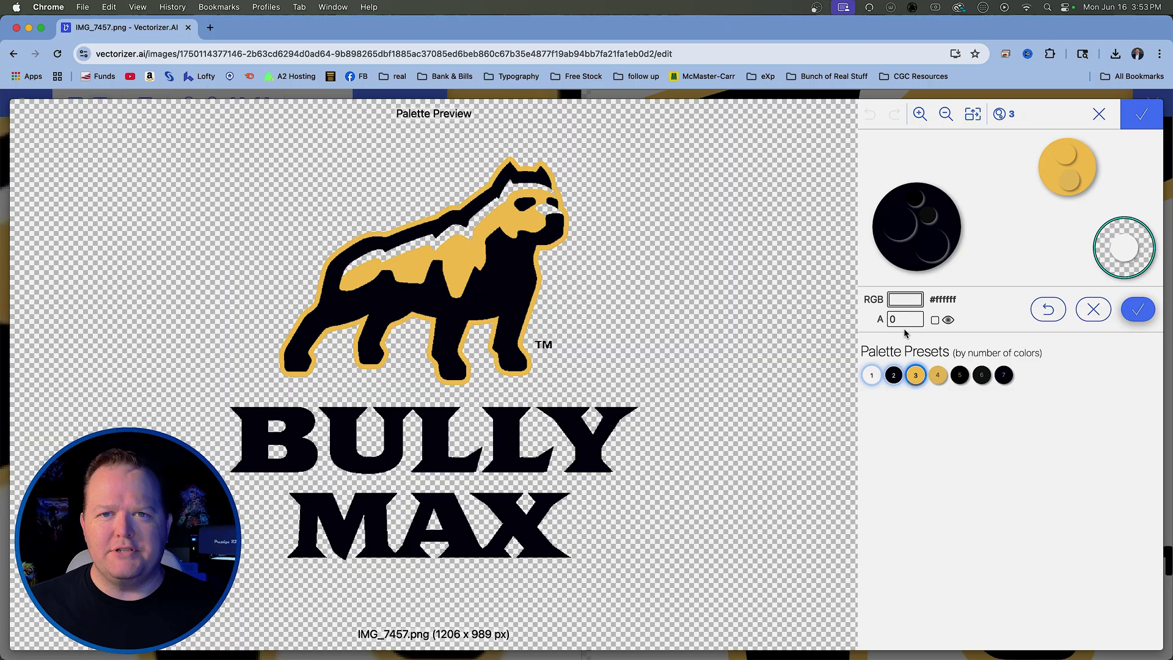
pyautogui.click(935, 320)
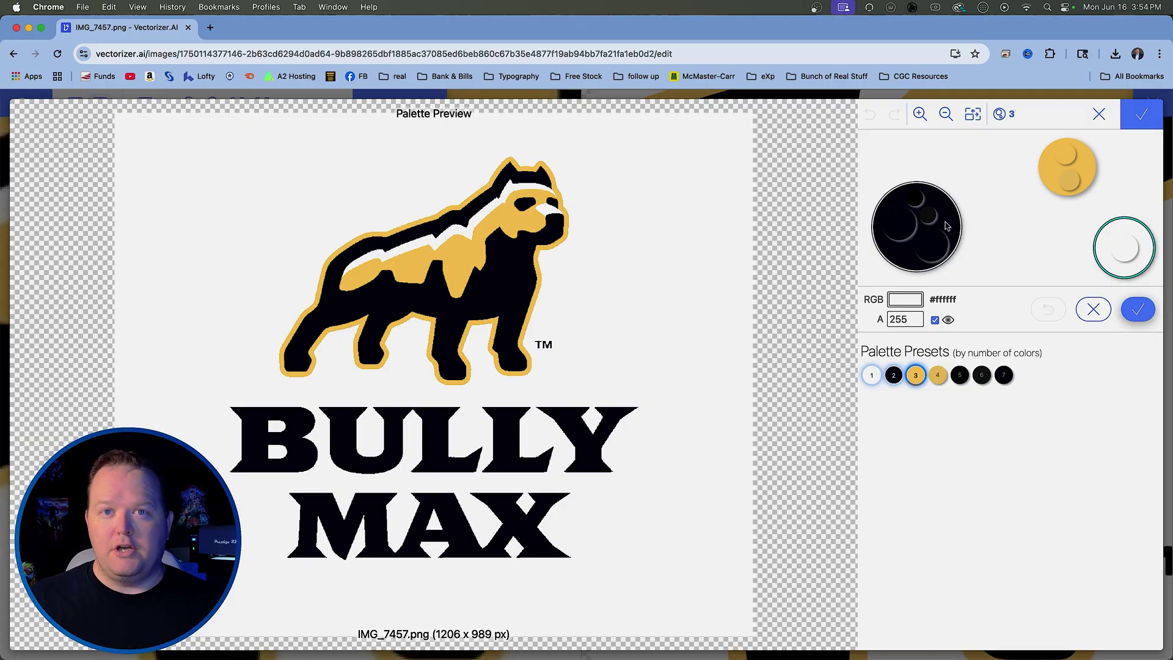
# Change the logo's black colour to bright blue #0008ff
pyautogui.click(899, 260)
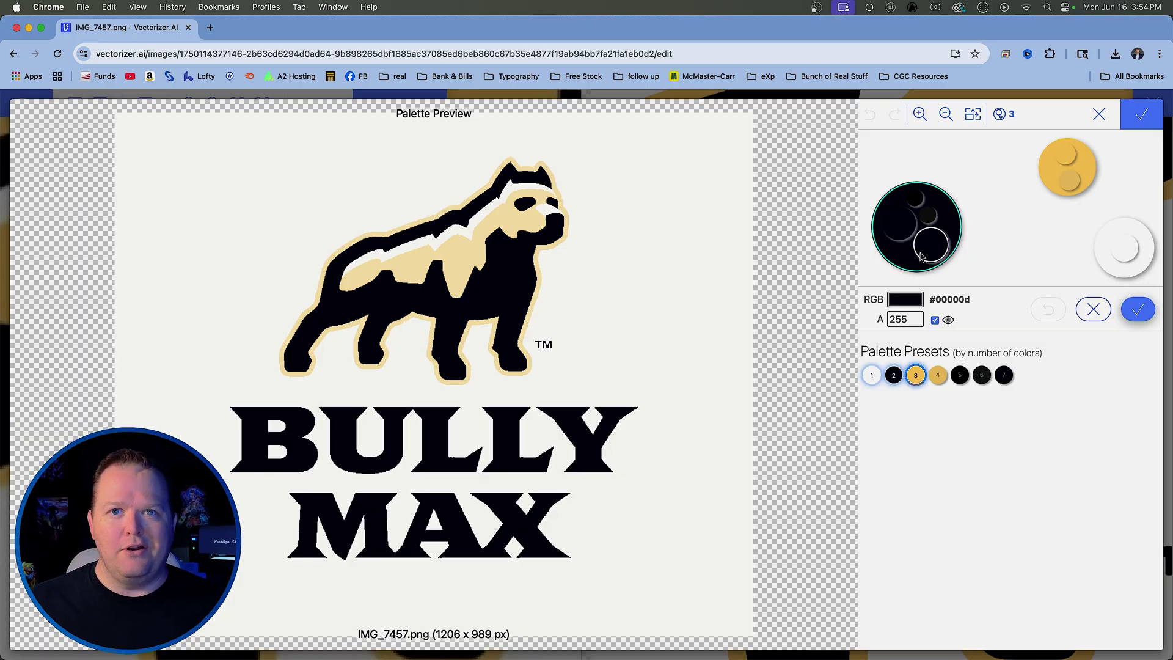
pyautogui.click(904, 300)
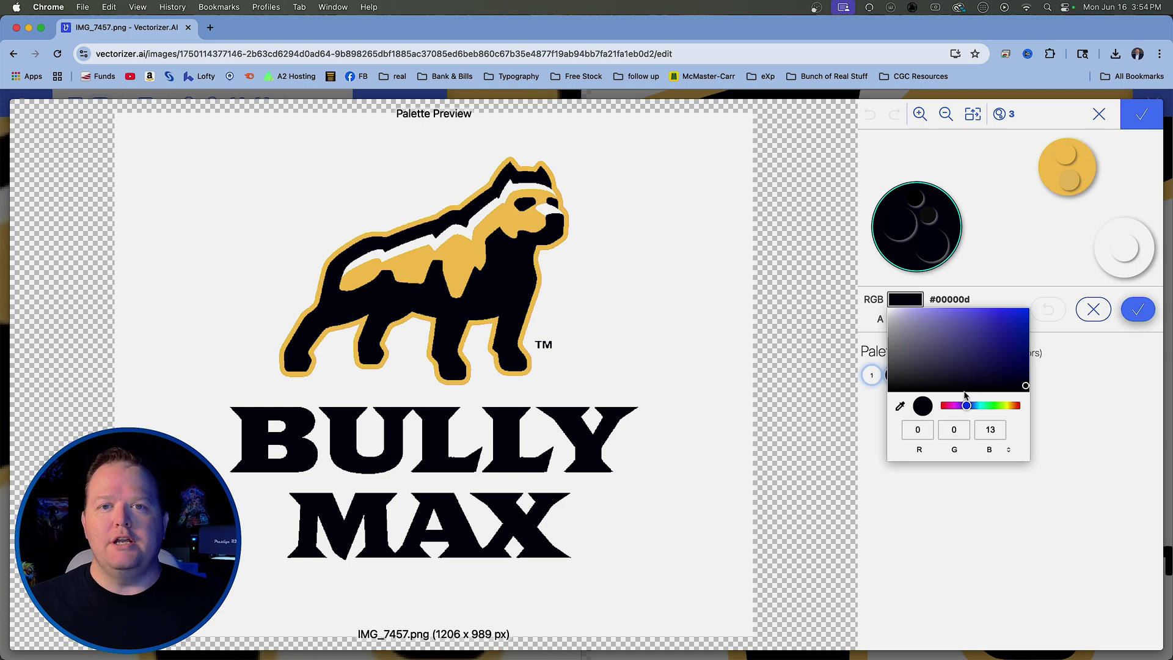
pyautogui.moveTo(1020, 324); pyautogui.dragTo(1032, 305)
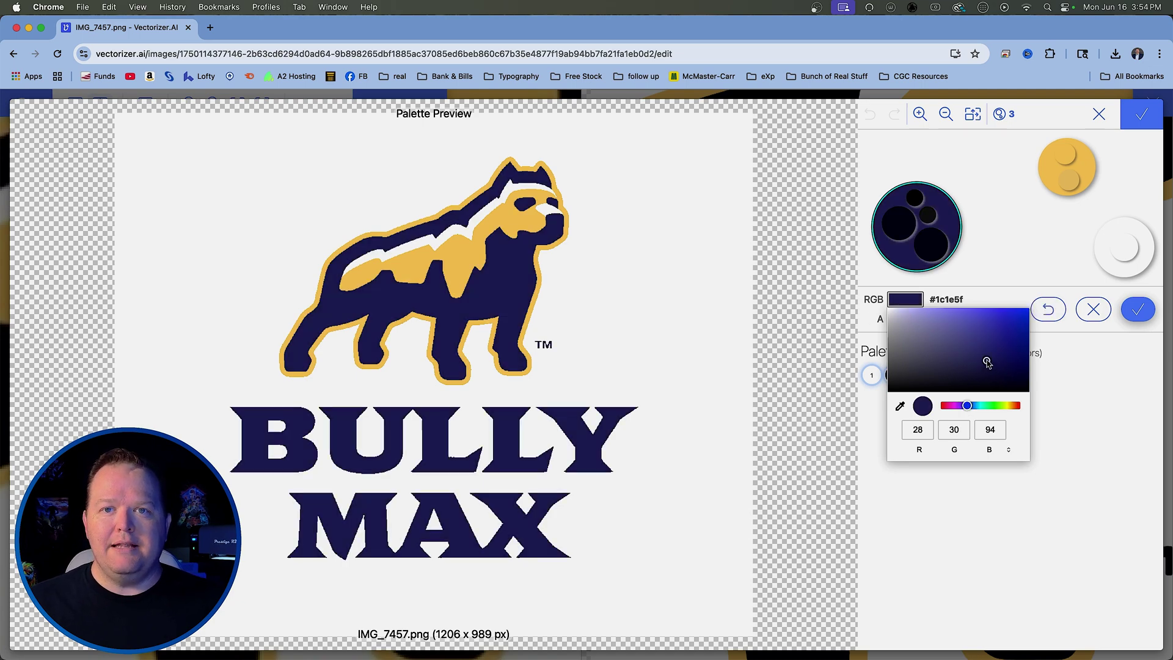
pyautogui.click(1017, 264)
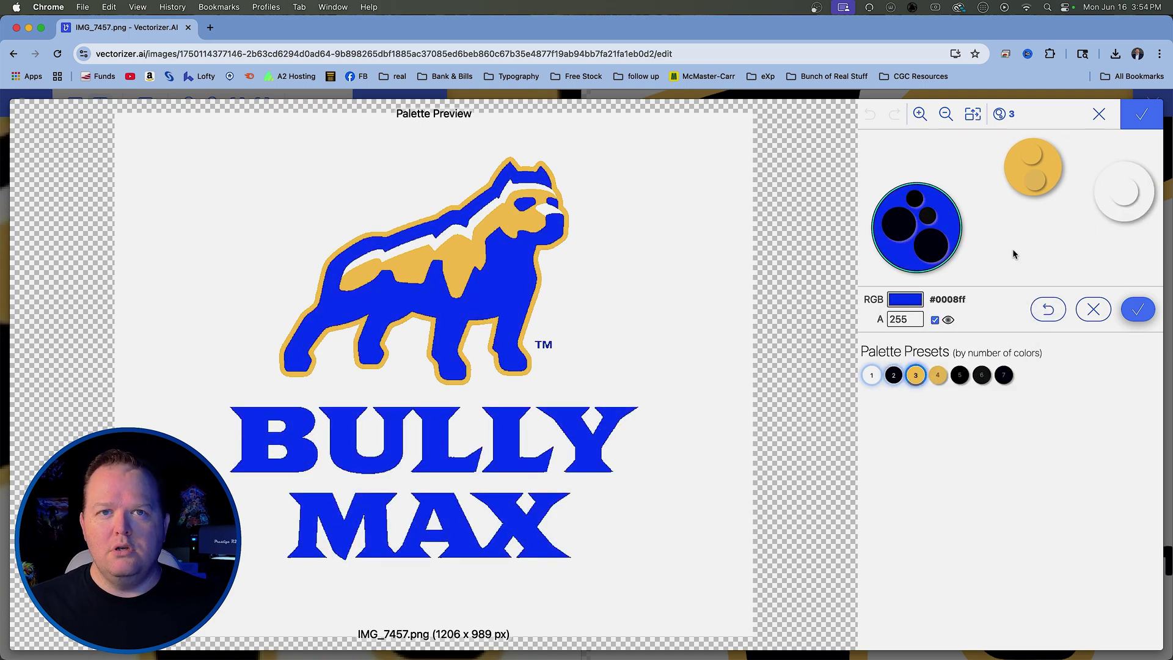
# Change the logo's gold colour to green #57ff73
pyautogui.click(470, 257)
pyautogui.click(982, 194)
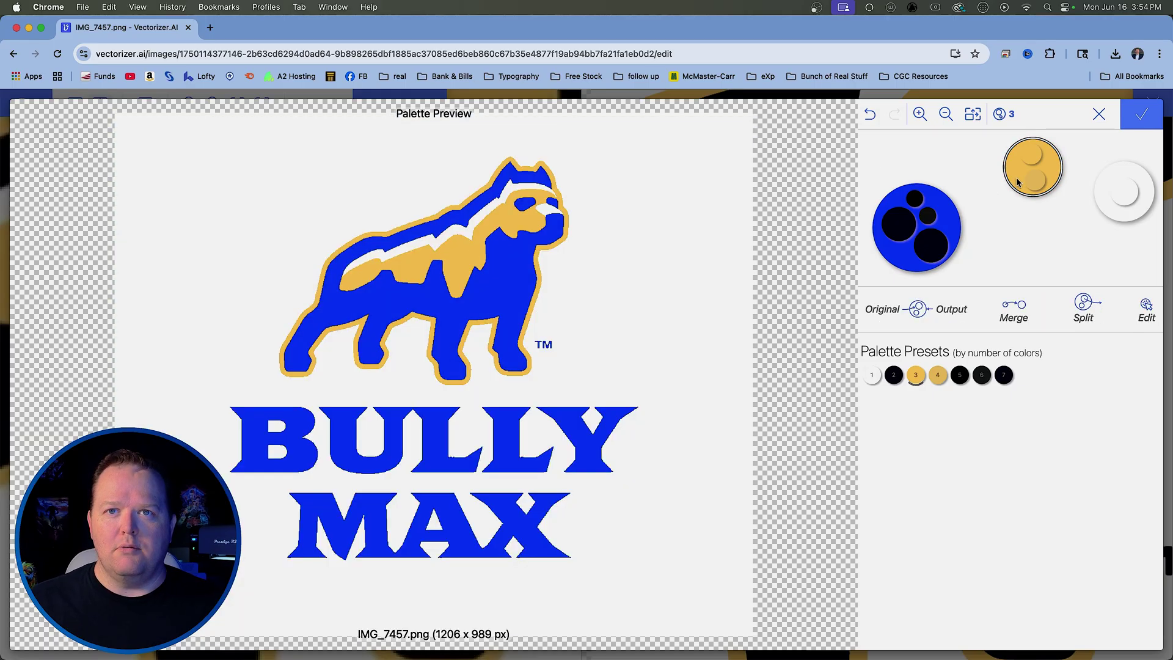
pyautogui.click(1019, 177)
pyautogui.click(906, 299)
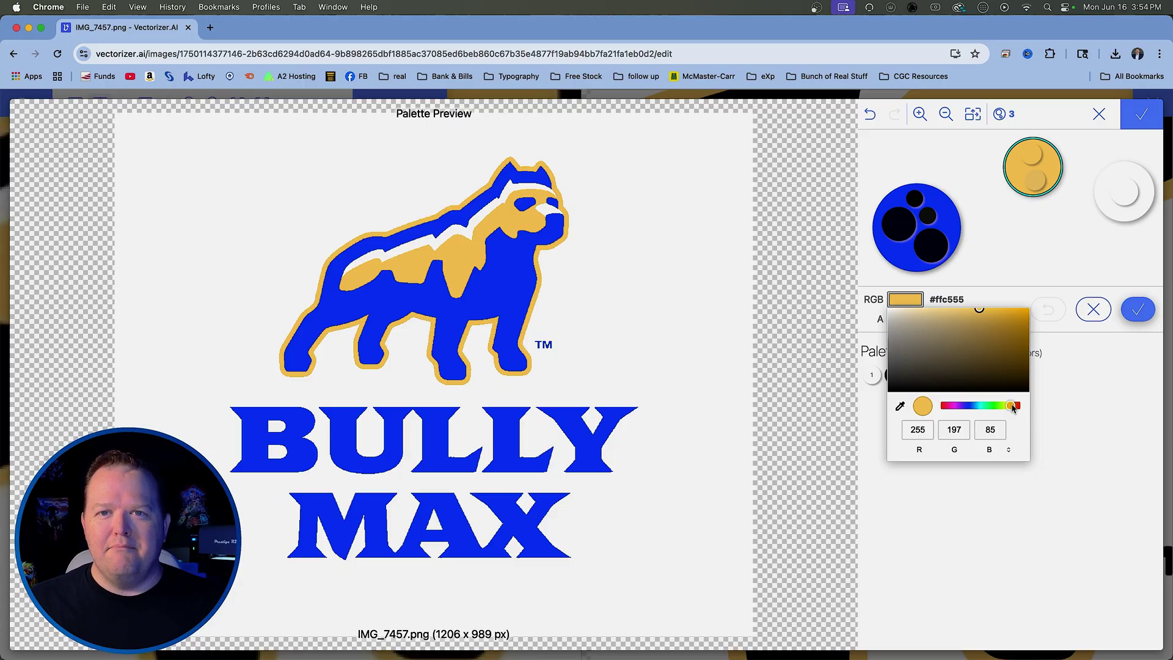
pyautogui.moveTo(1012, 407); pyautogui.dragTo(993, 408)
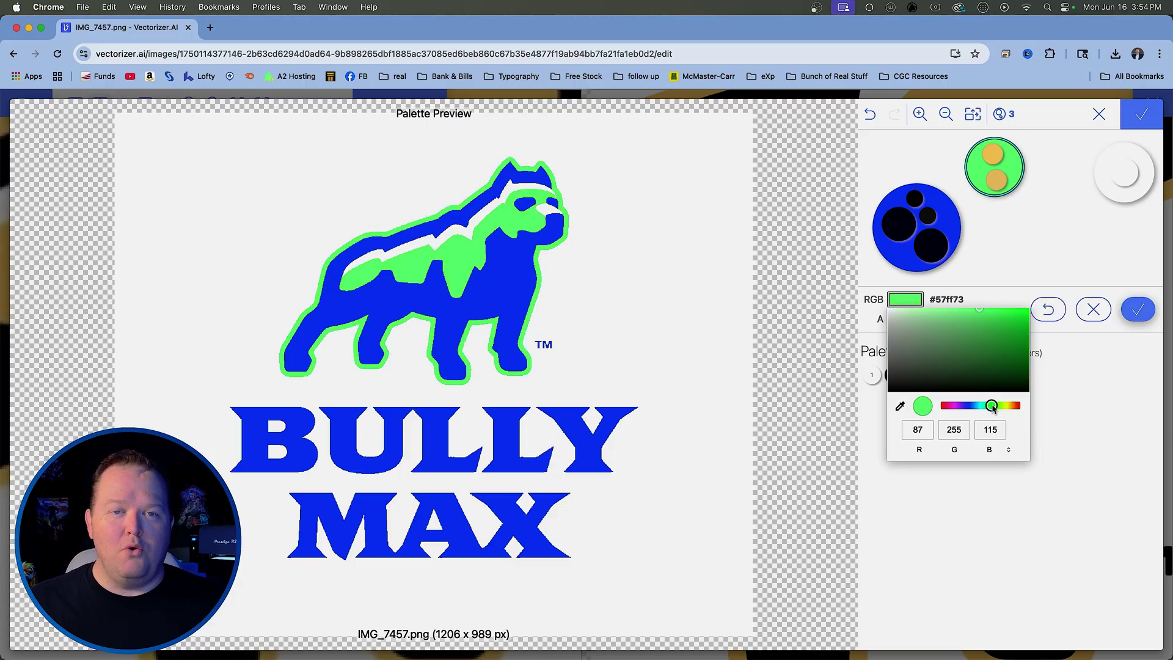
pyautogui.click(1018, 266)
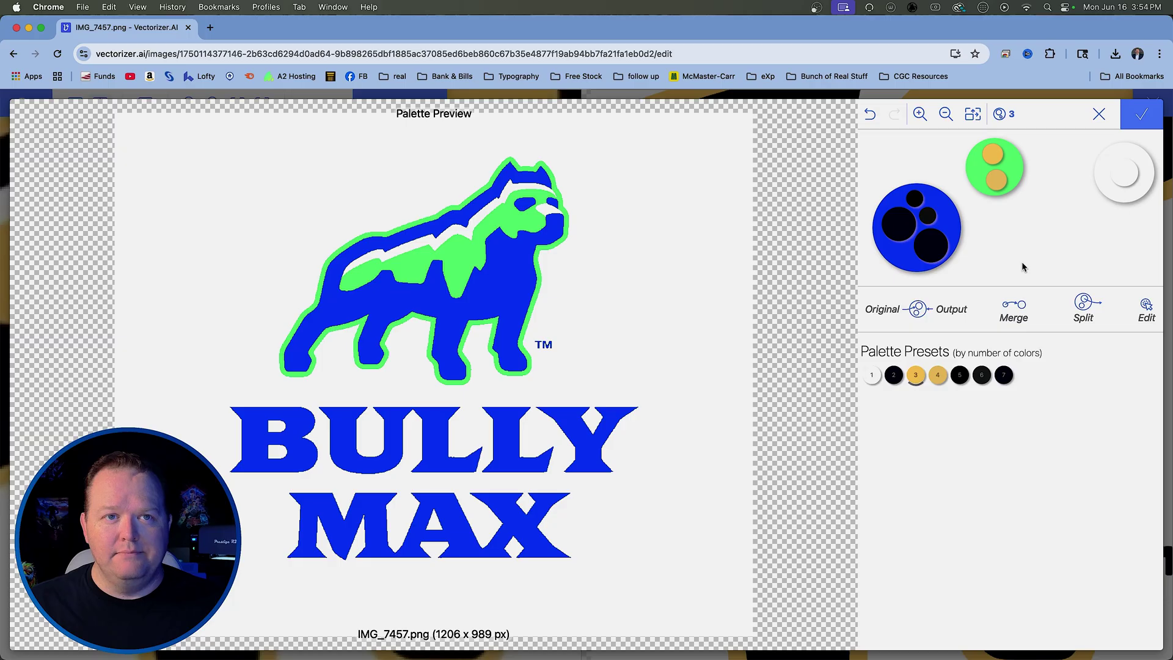
# Change the white background colour to black #000000
pyautogui.click(1131, 195)
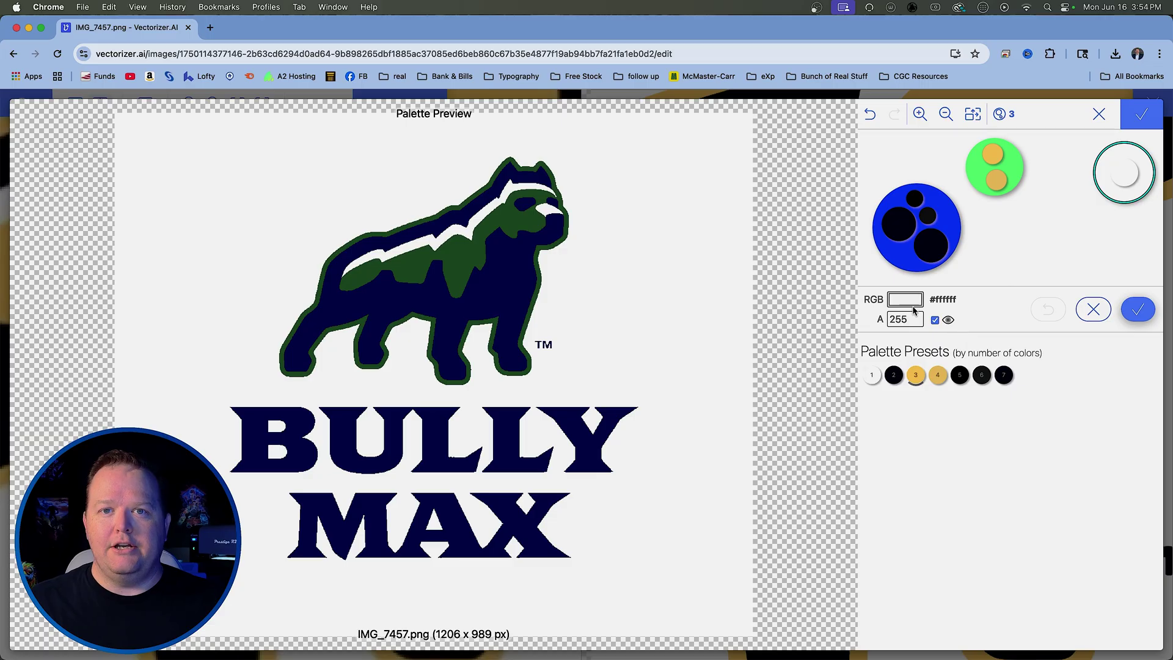
pyautogui.click(893, 302)
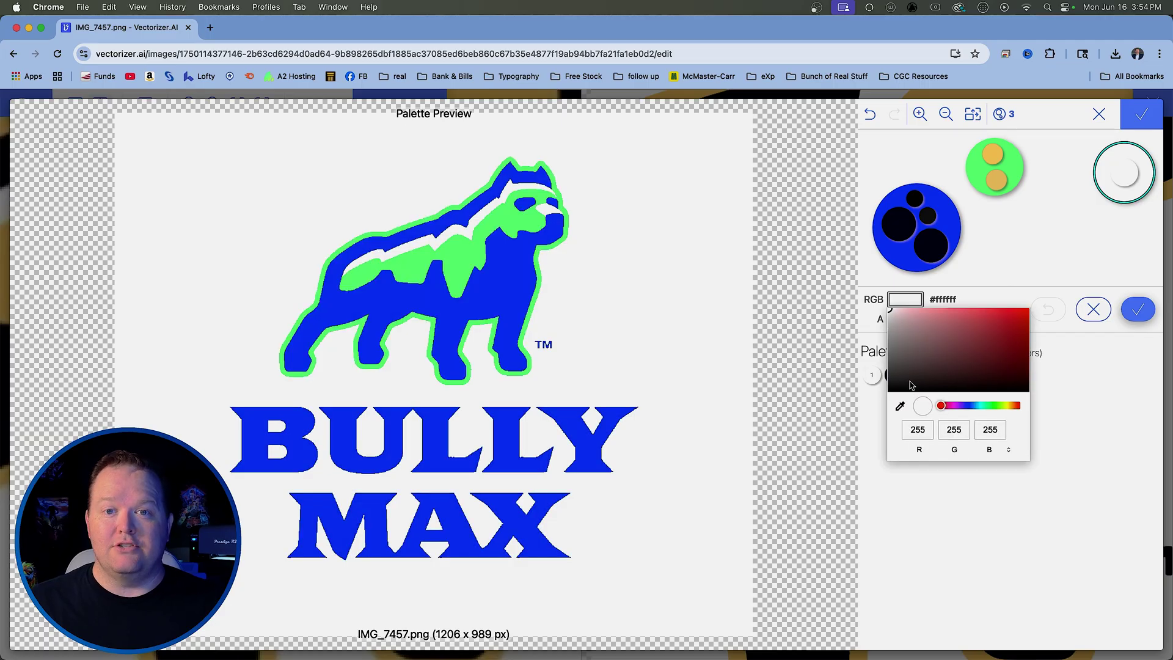
pyautogui.moveTo(911, 385); pyautogui.dragTo(868, 409)
pyautogui.click(776, 297)
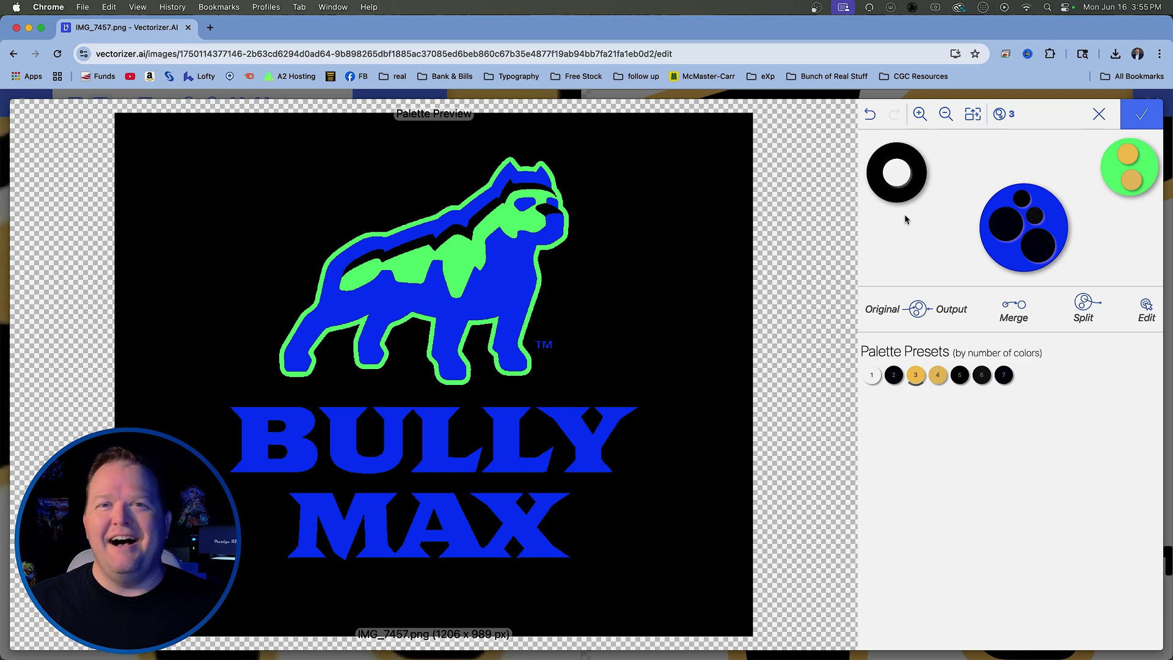
# Make the black background transparent and accept the change
pyautogui.click(907, 194)
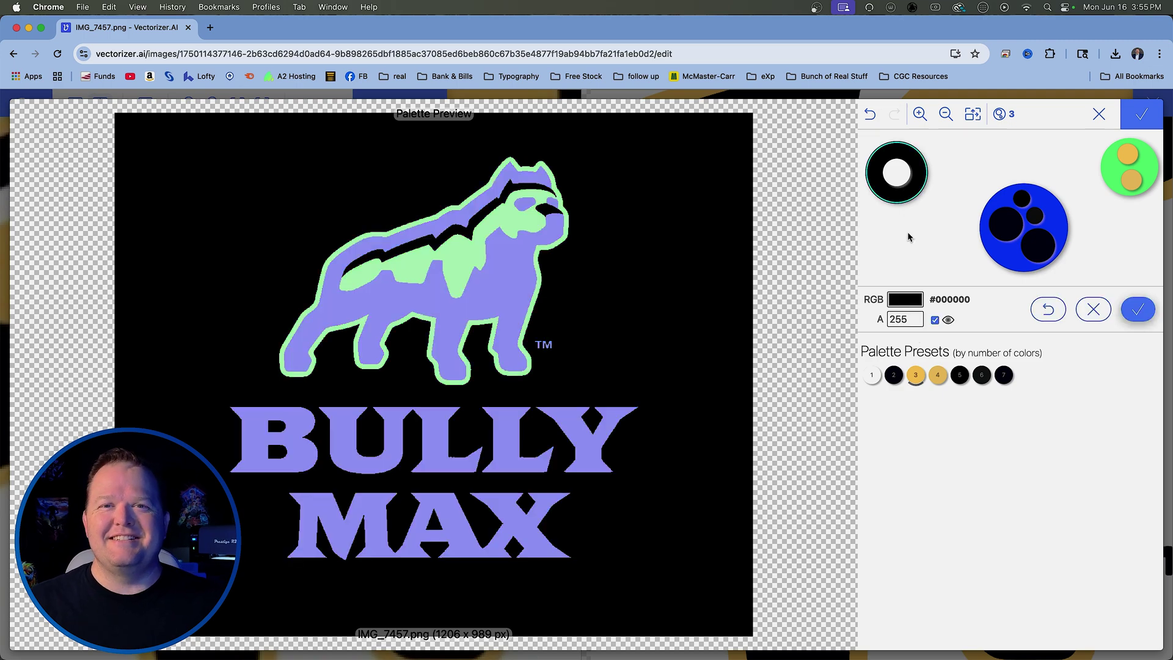
pyautogui.click(934, 321)
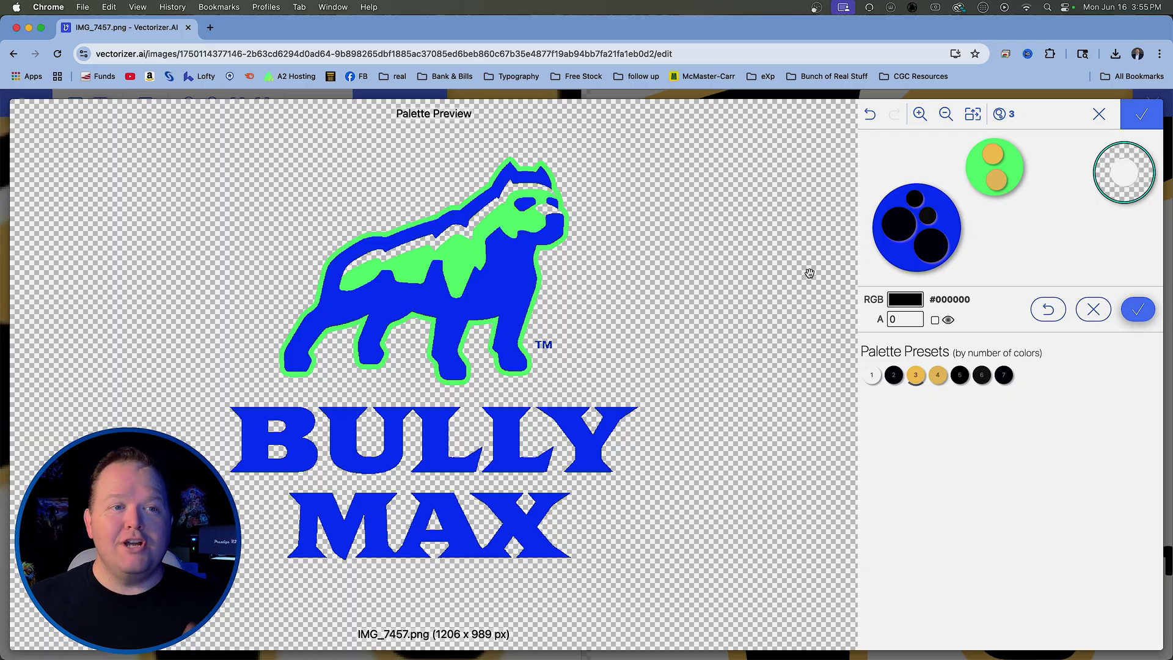
pyautogui.click(1137, 309)
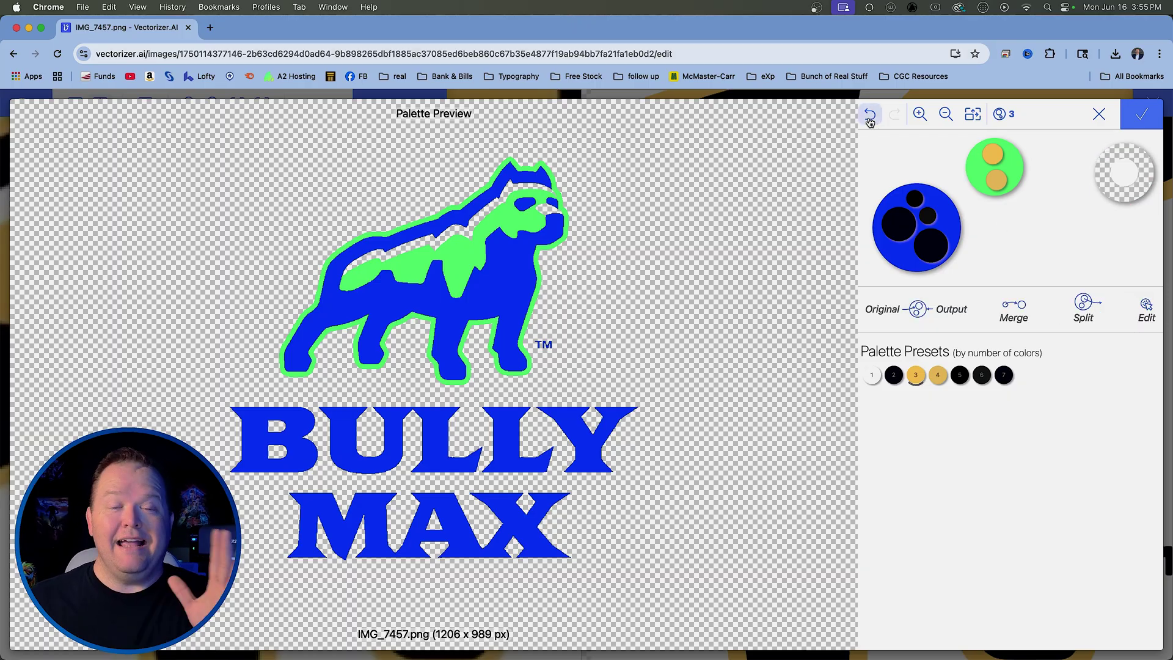
# Undo four colour changes to restore the original black and gold, then select the white swatch
pyautogui.click(870, 116)
pyautogui.click(870, 116)
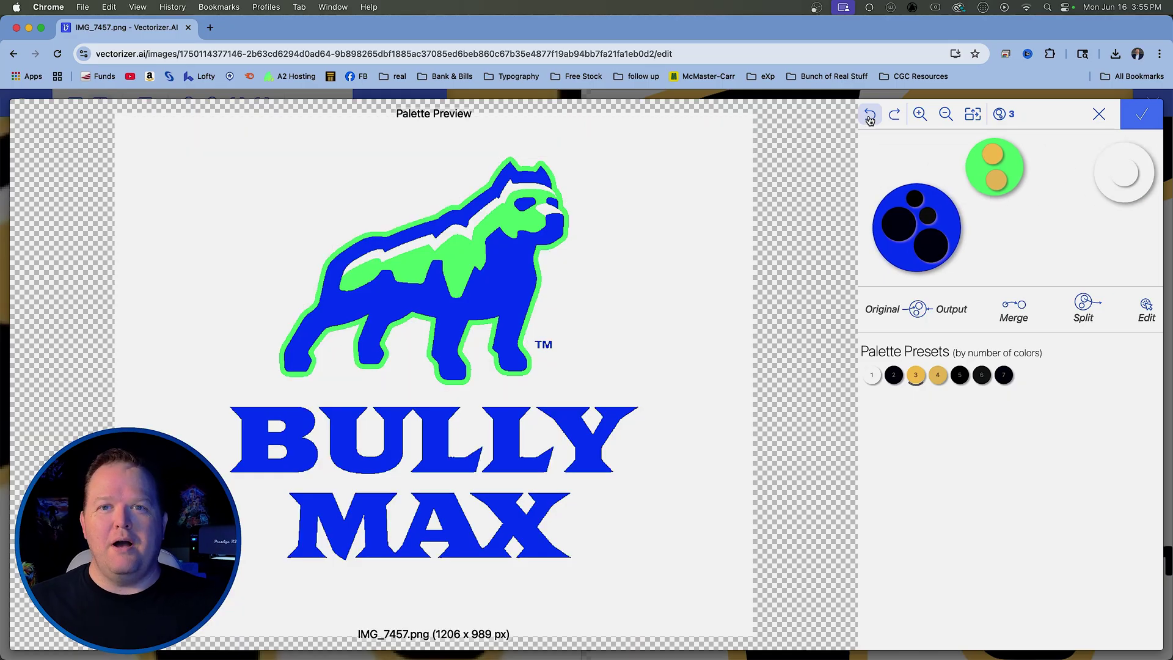
pyautogui.click(870, 116)
pyautogui.click(870, 117)
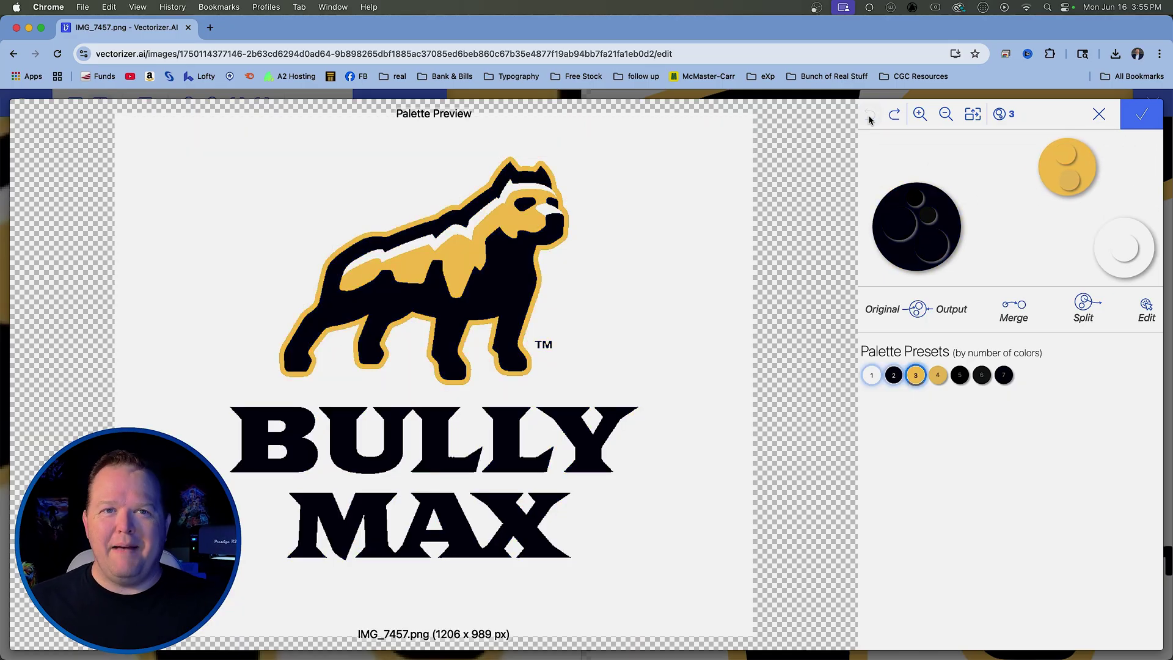
pyautogui.click(1127, 272)
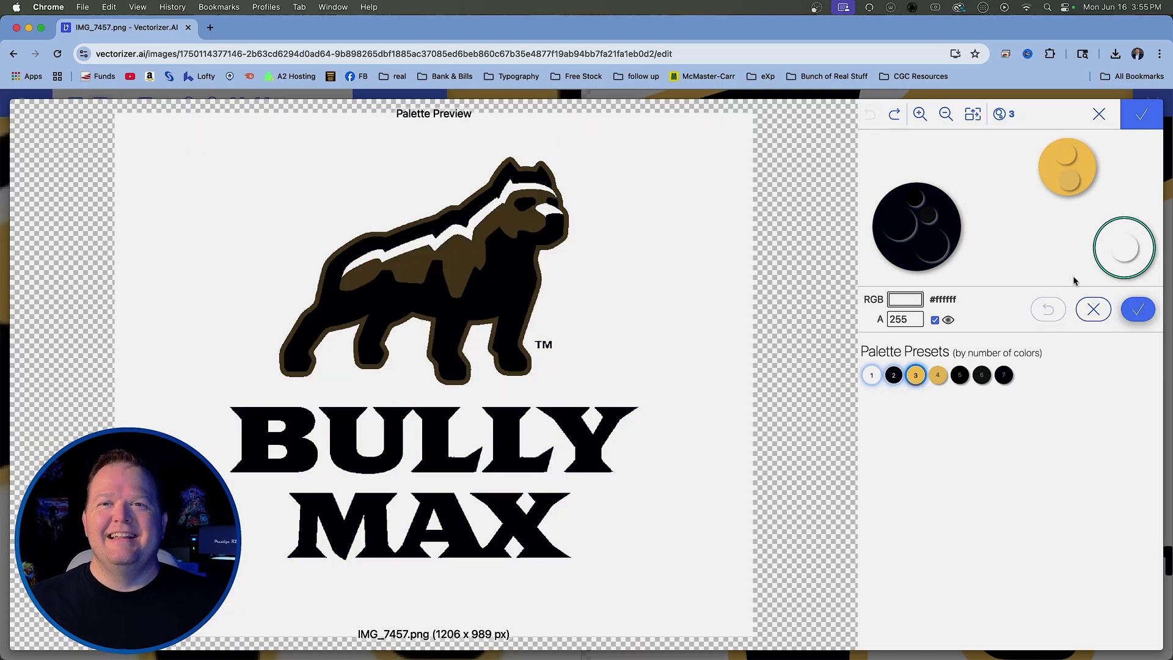
pyautogui.click(1142, 114)
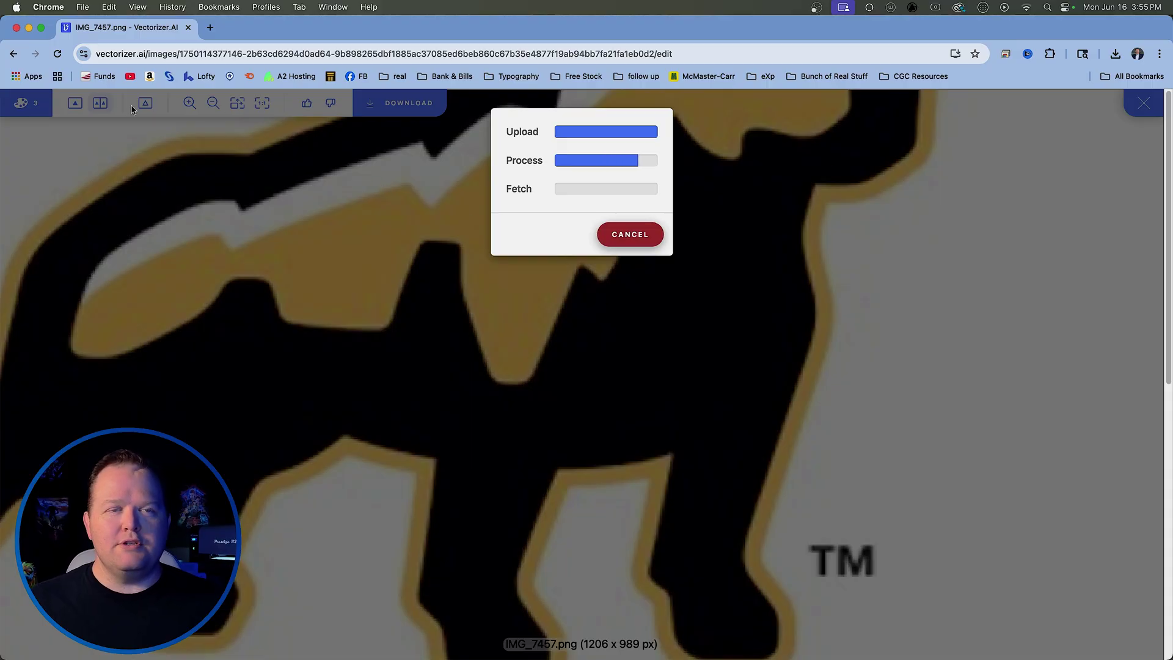
pyautogui.click(101, 104)
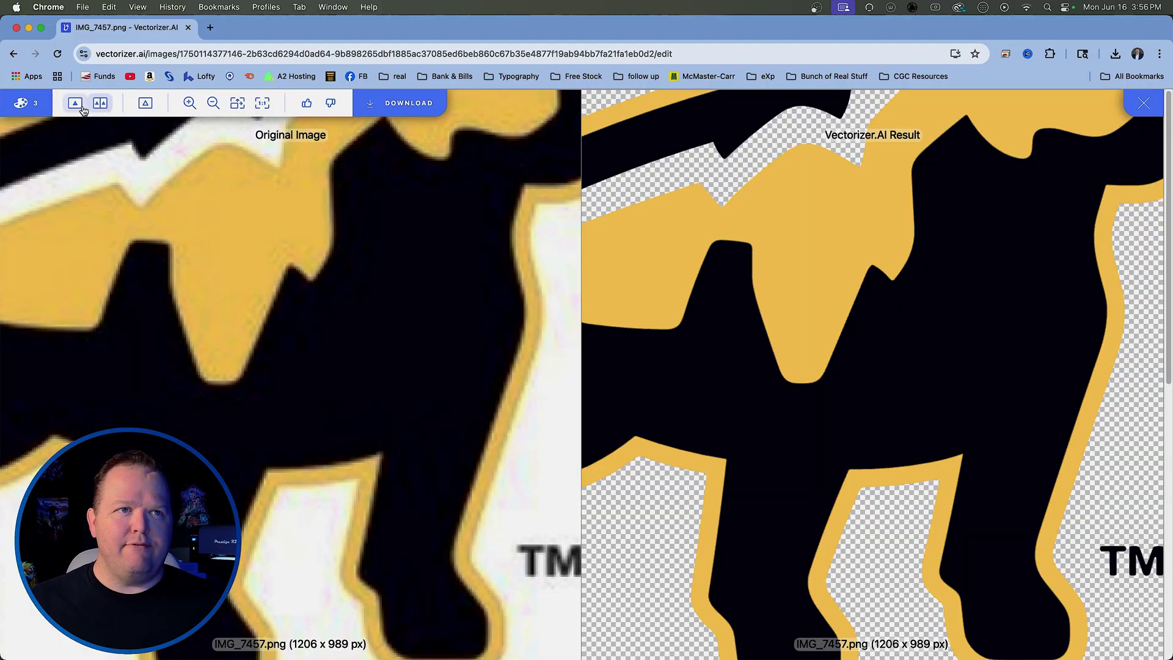
pyautogui.click(74, 105)
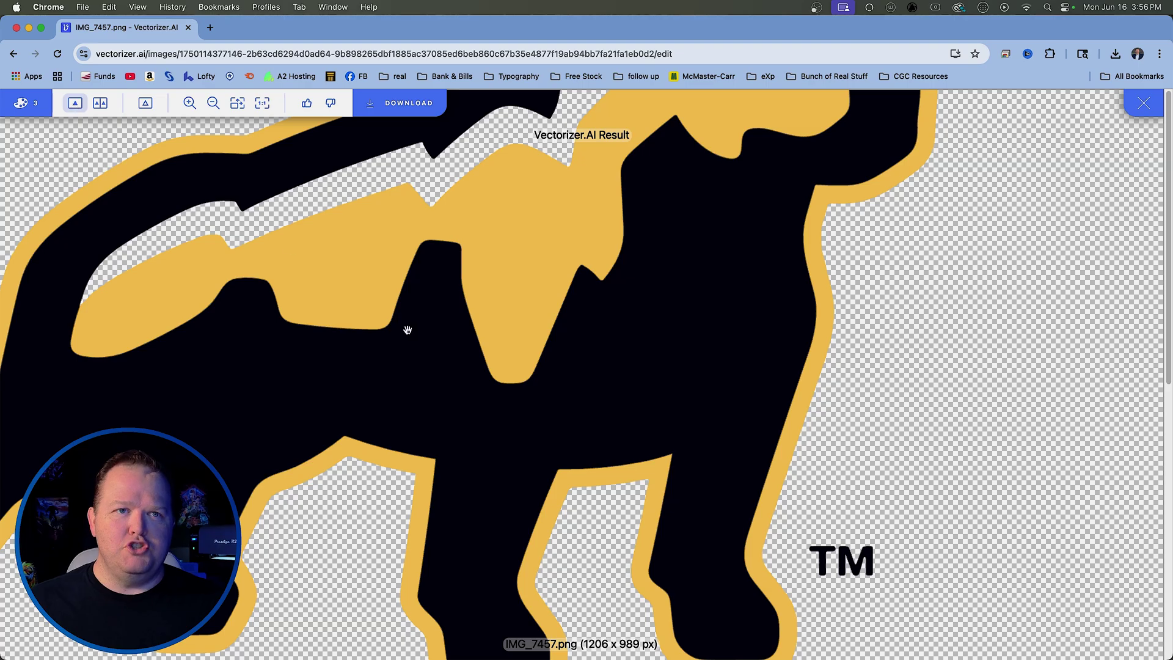
pyautogui.scroll(-5, 453, 341)
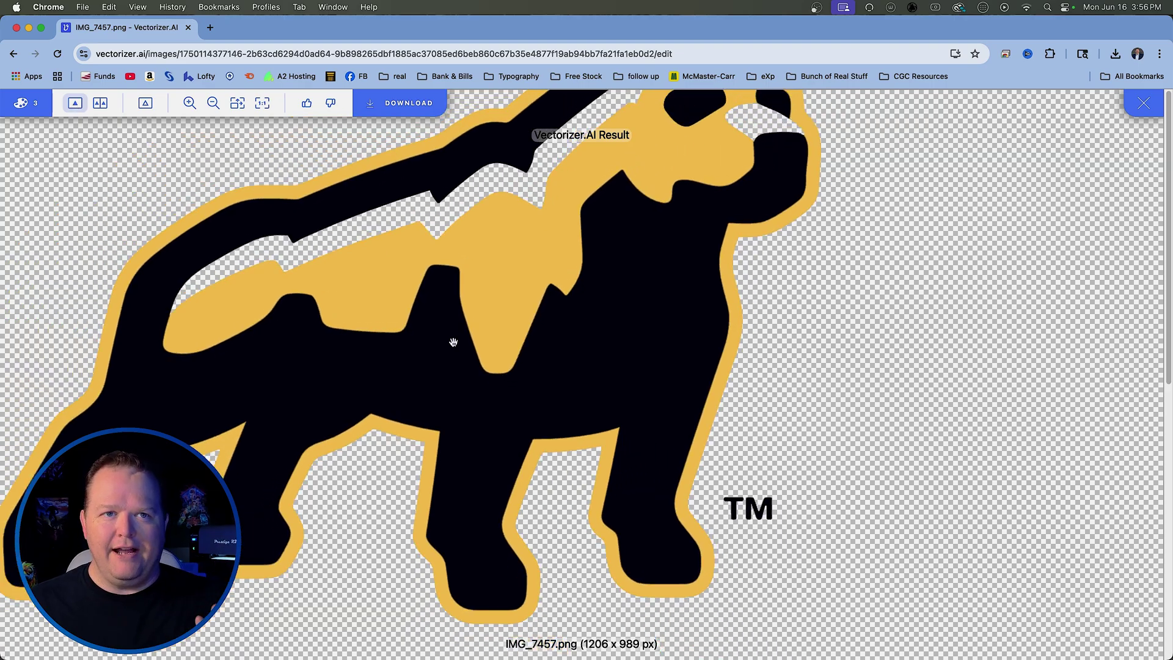
pyautogui.click(100, 103)
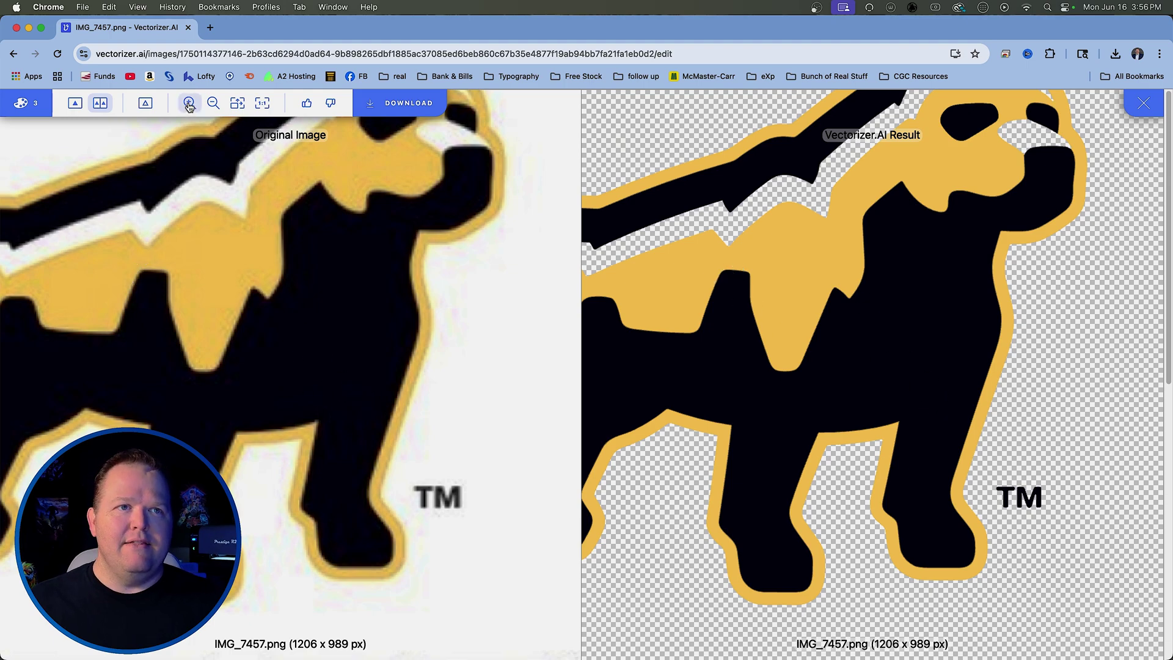
pyautogui.scroll(1, 315, 255)
pyautogui.scroll(-2, 321, 260)
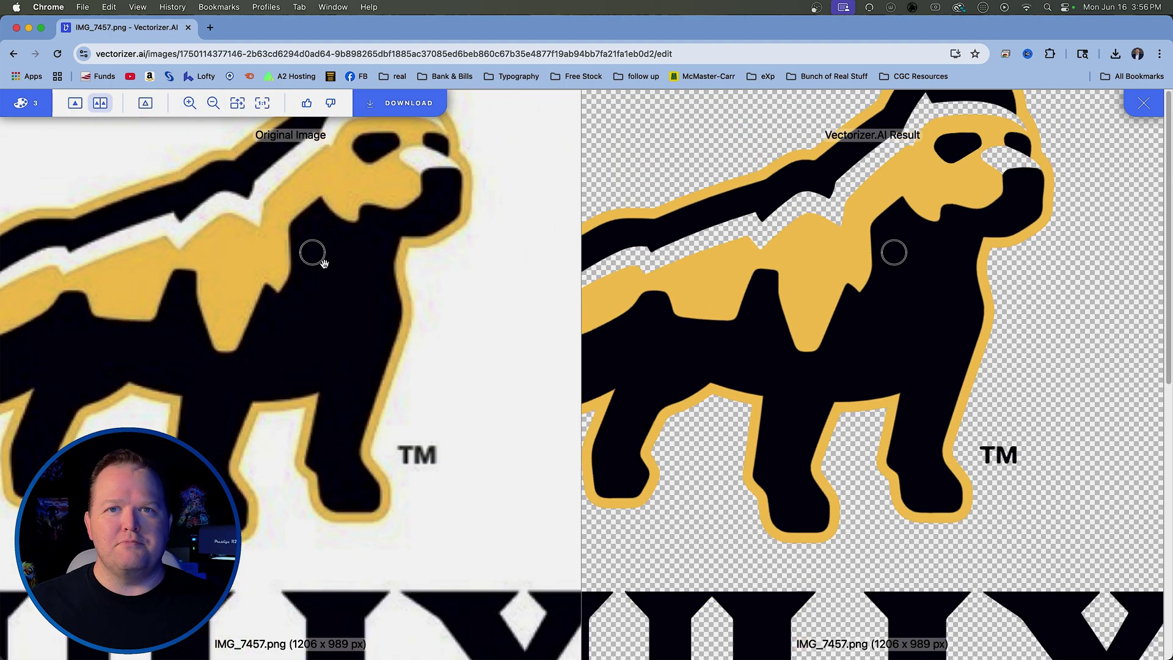
pyautogui.scroll(-3, 318, 258)
pyautogui.scroll(3, 315, 254)
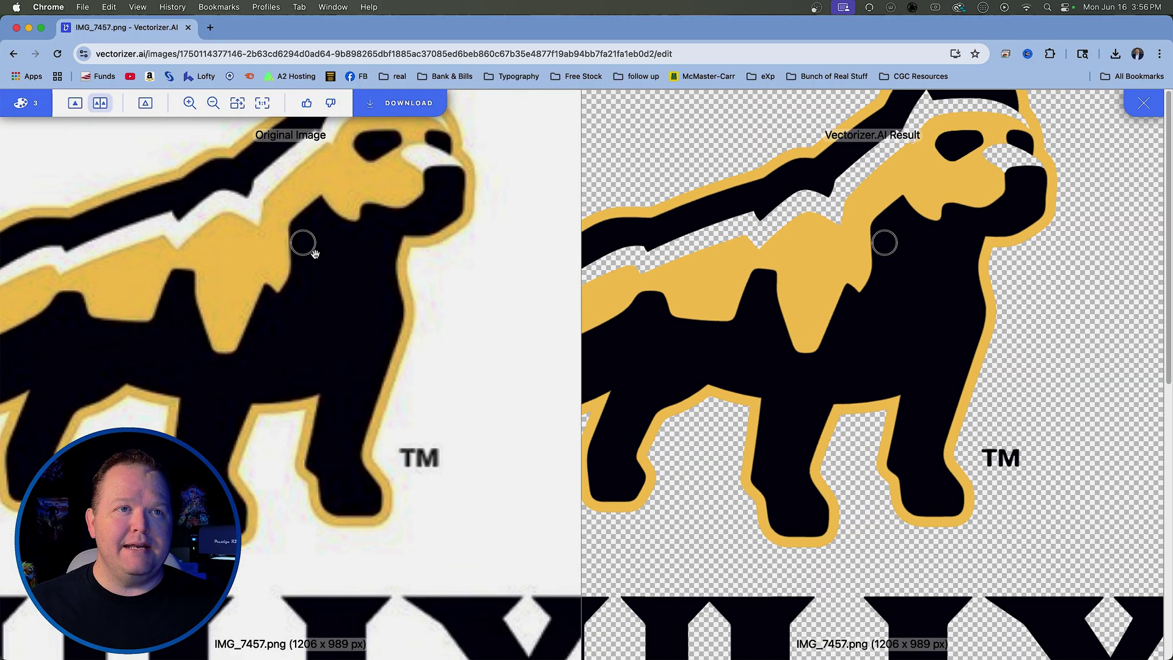
pyautogui.click(238, 104)
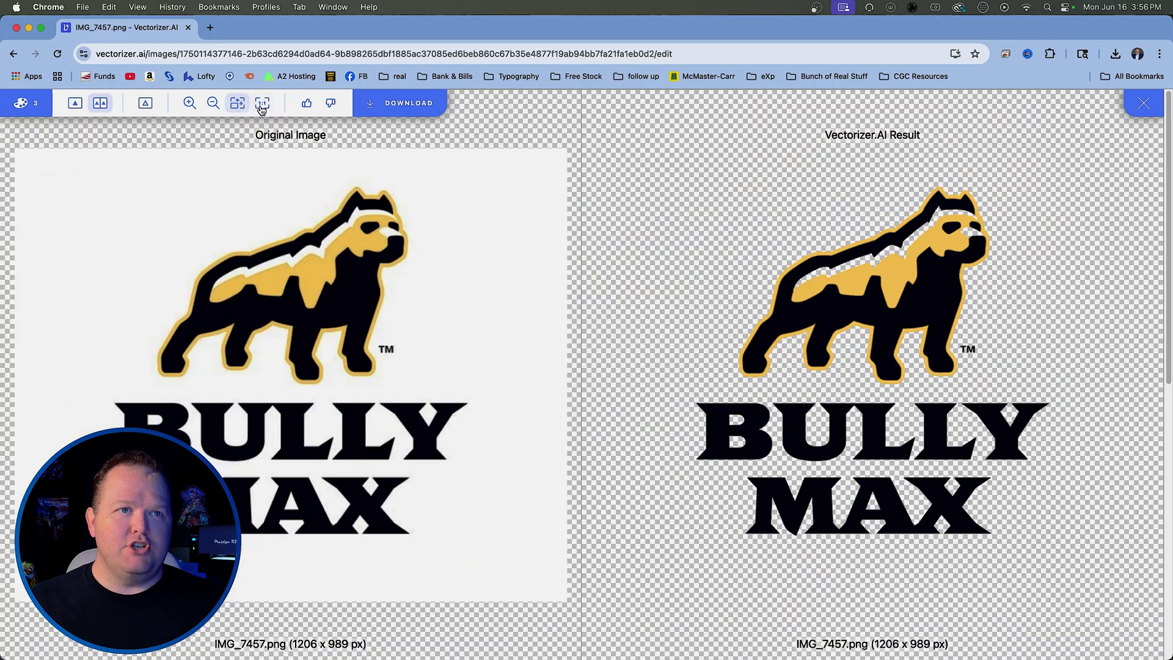
pyautogui.click(263, 105)
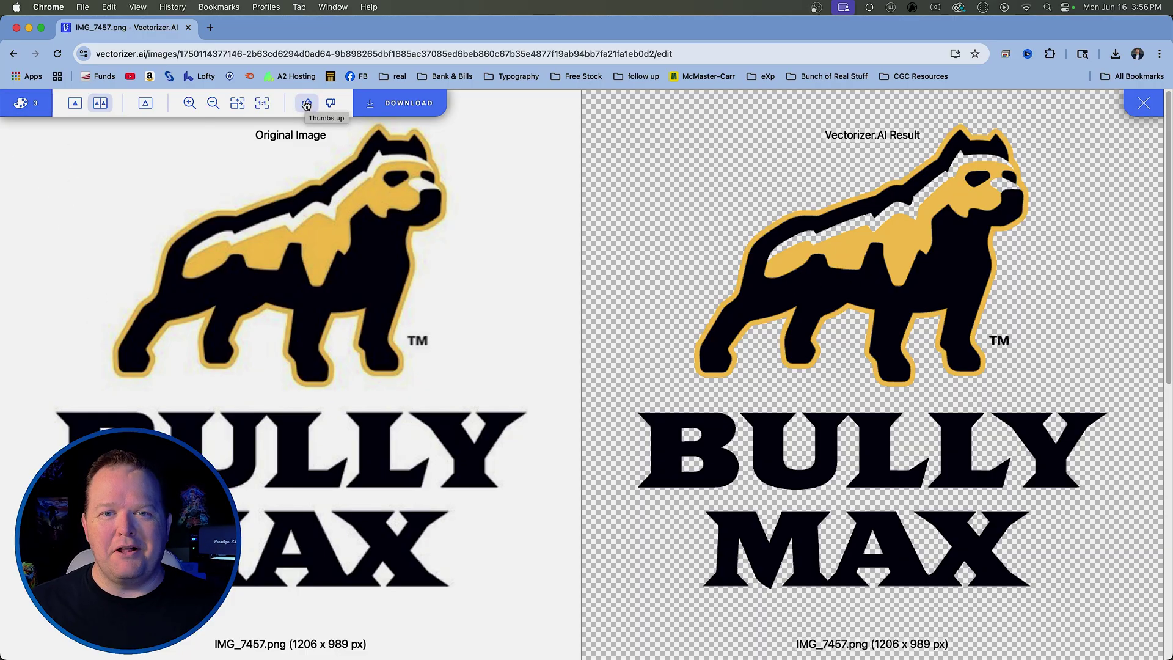
# Download the traced Bully Max logo as EPS, then upload the rainbow G logo image
pyautogui.click(400, 106)
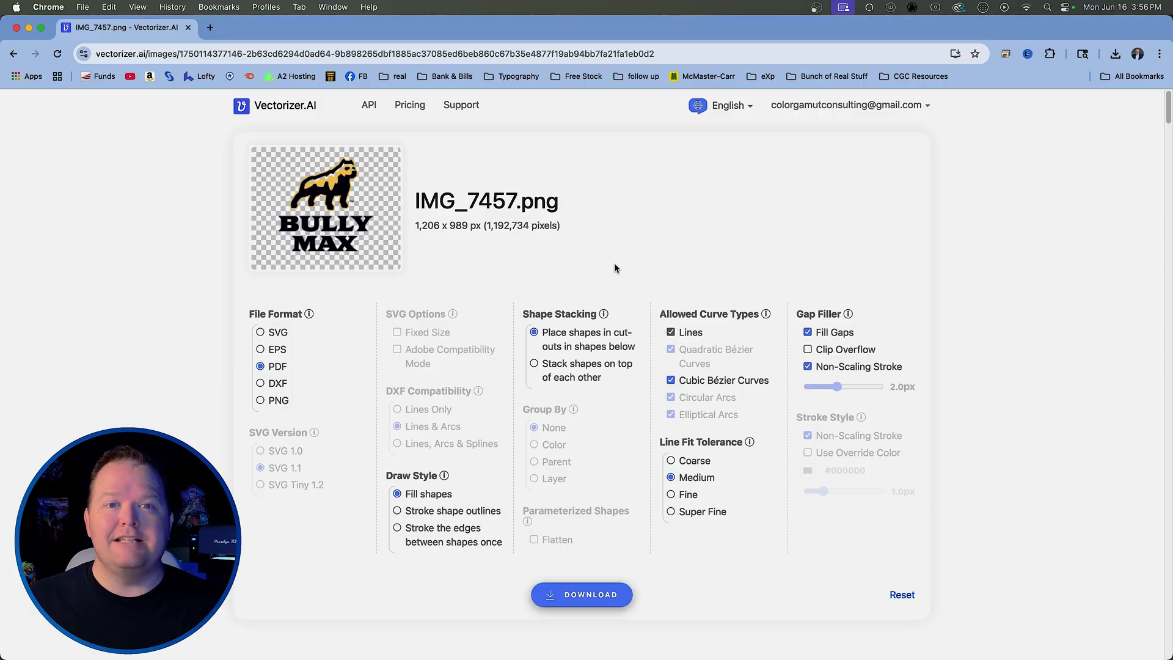
pyautogui.click(276, 337)
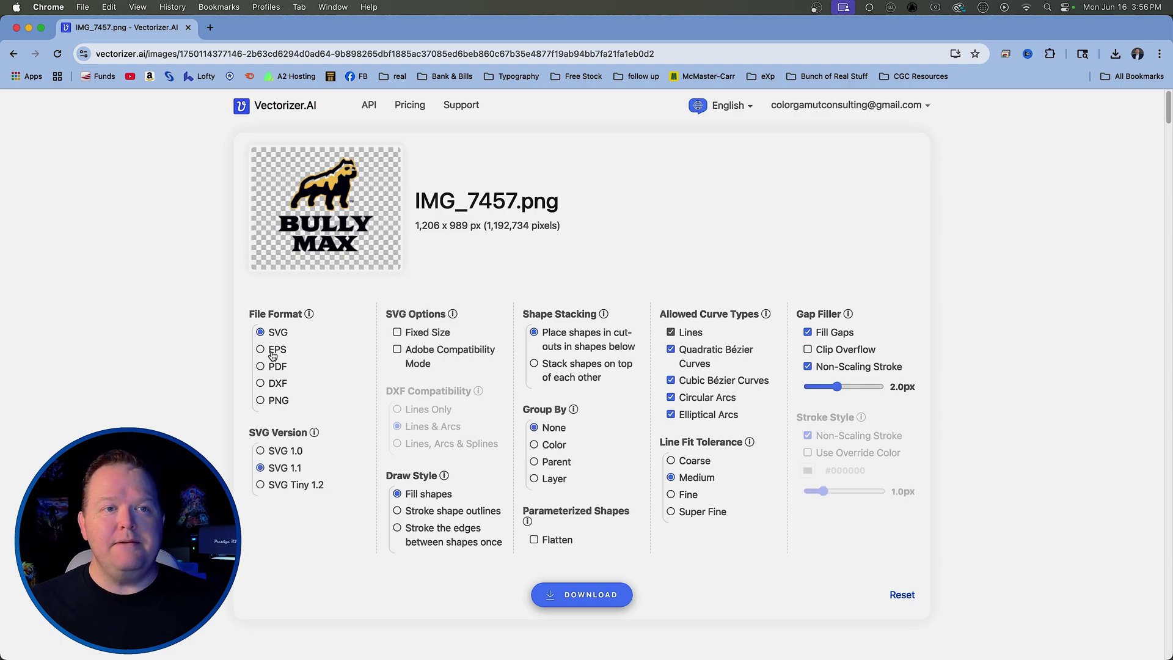
pyautogui.click(275, 351)
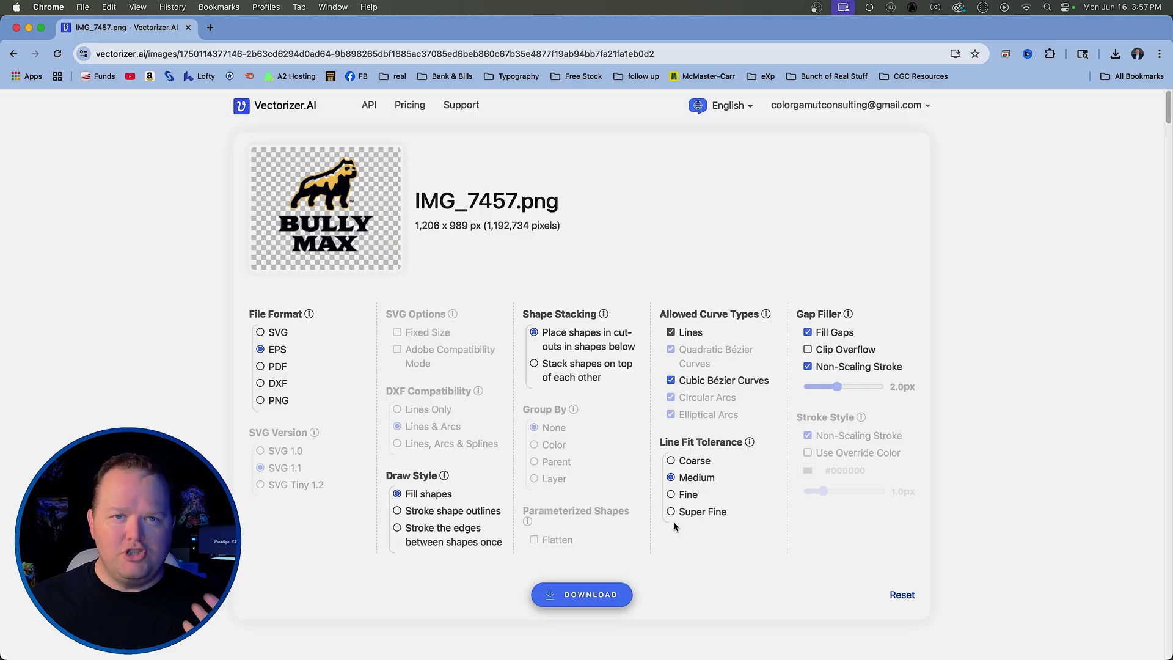
pyautogui.click(592, 597)
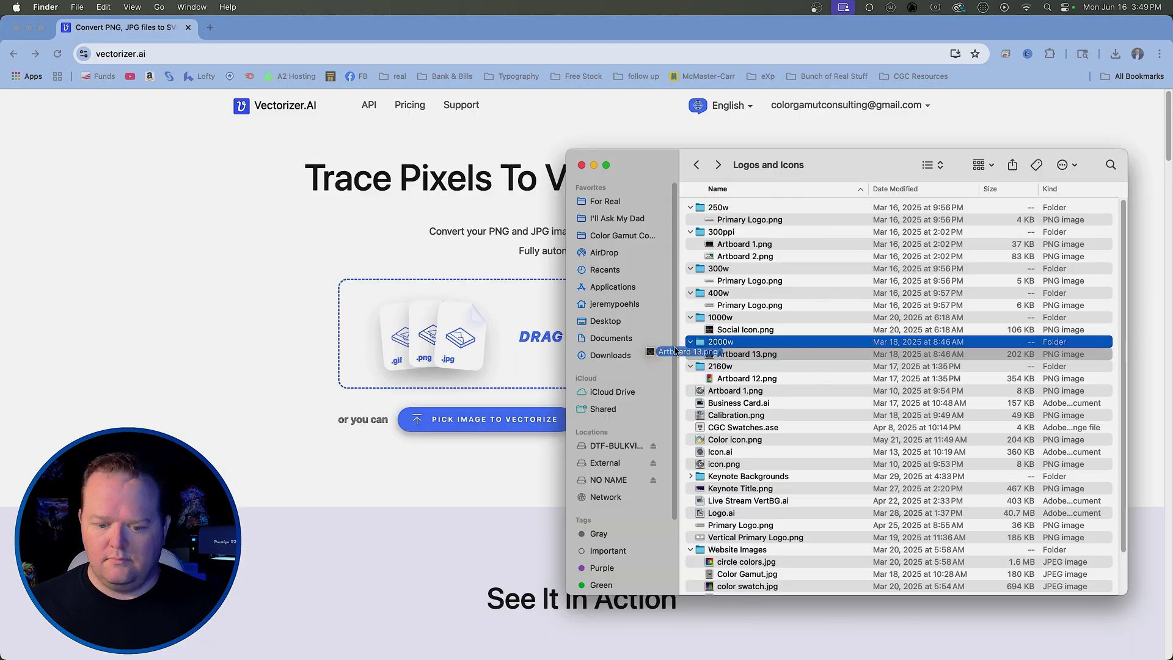
pyautogui.moveTo(641, 336); pyautogui.dragTo(513, 327)
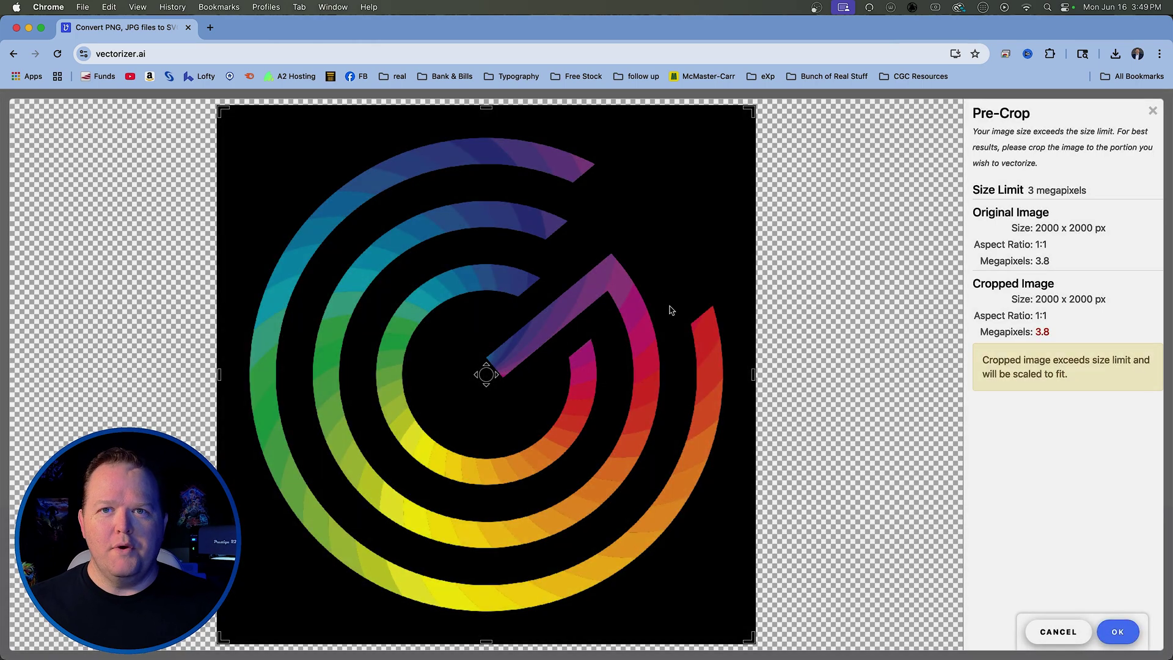
# Accept the rainbow G logo without cropping so it gets traced
pyautogui.click(1131, 628)
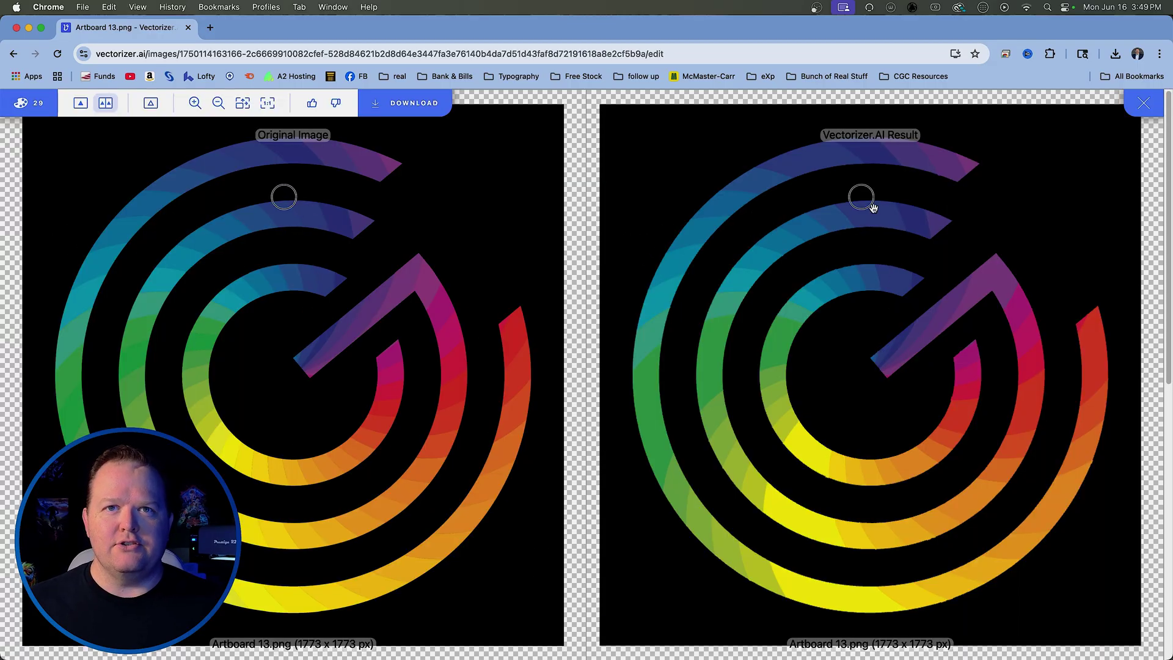
# Try palette presets of 38, 19, 18 and 8 colours, settling on 38
pyautogui.click(23, 104)
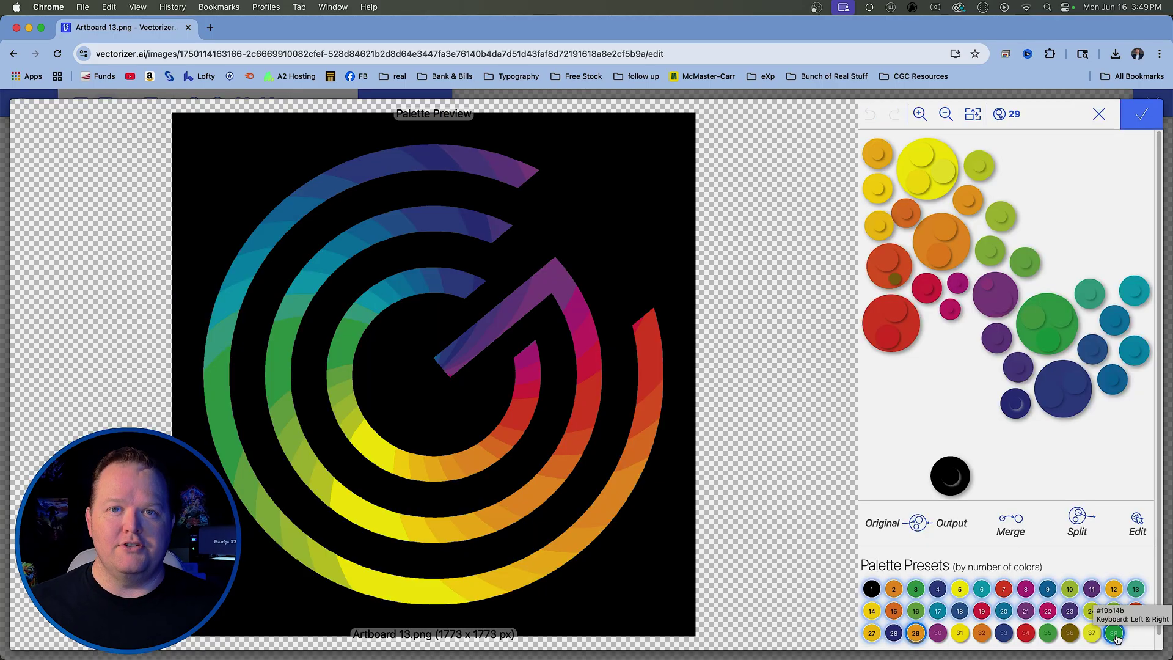
pyautogui.click(1114, 634)
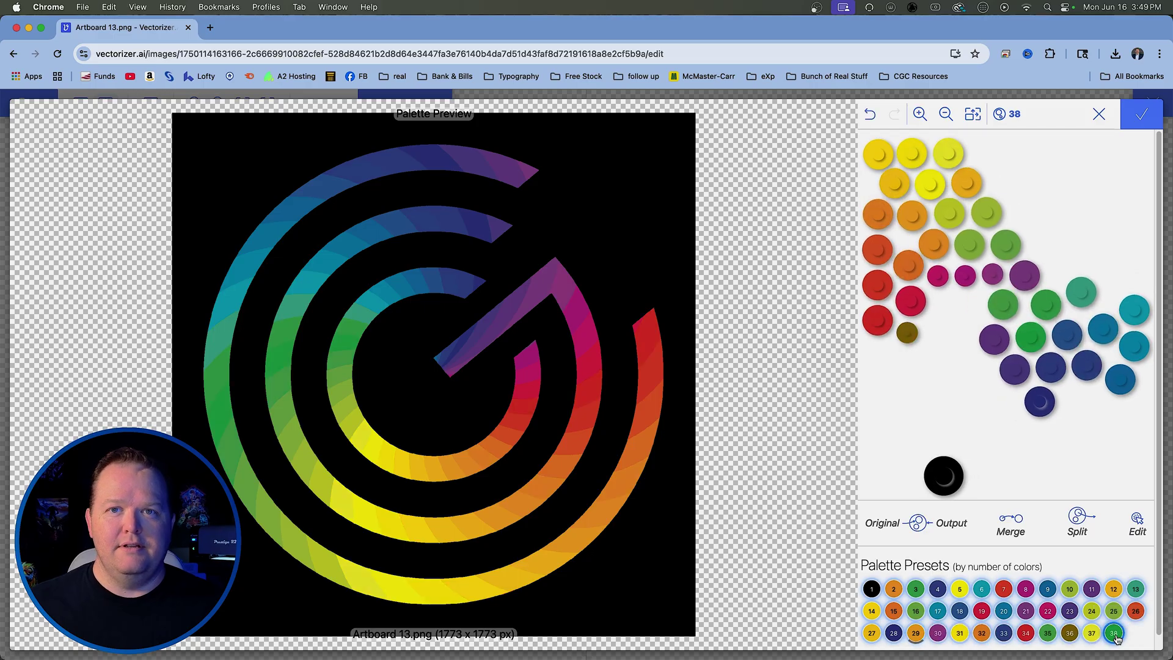
pyautogui.click(982, 611)
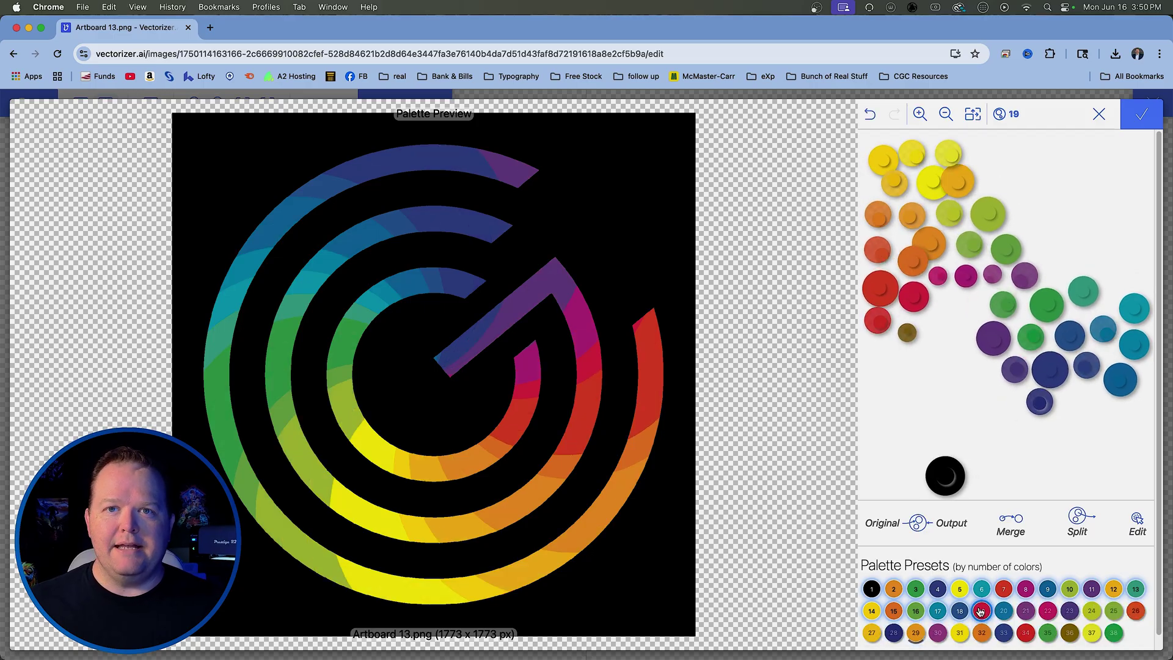
pyautogui.click(959, 611)
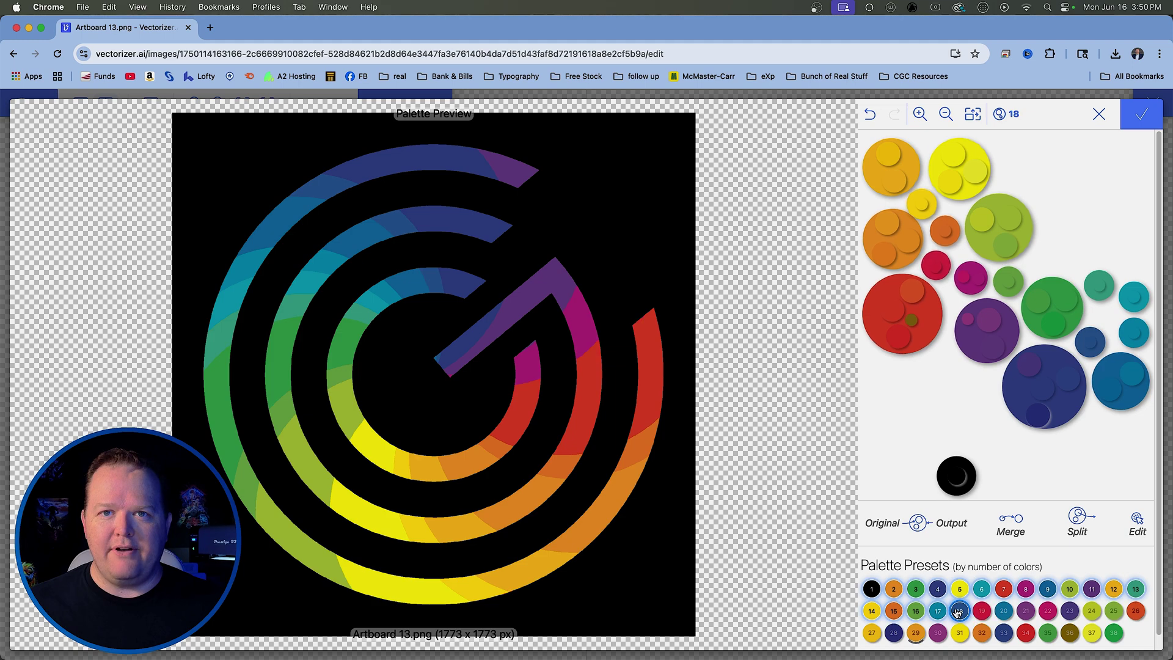
pyautogui.click(1026, 590)
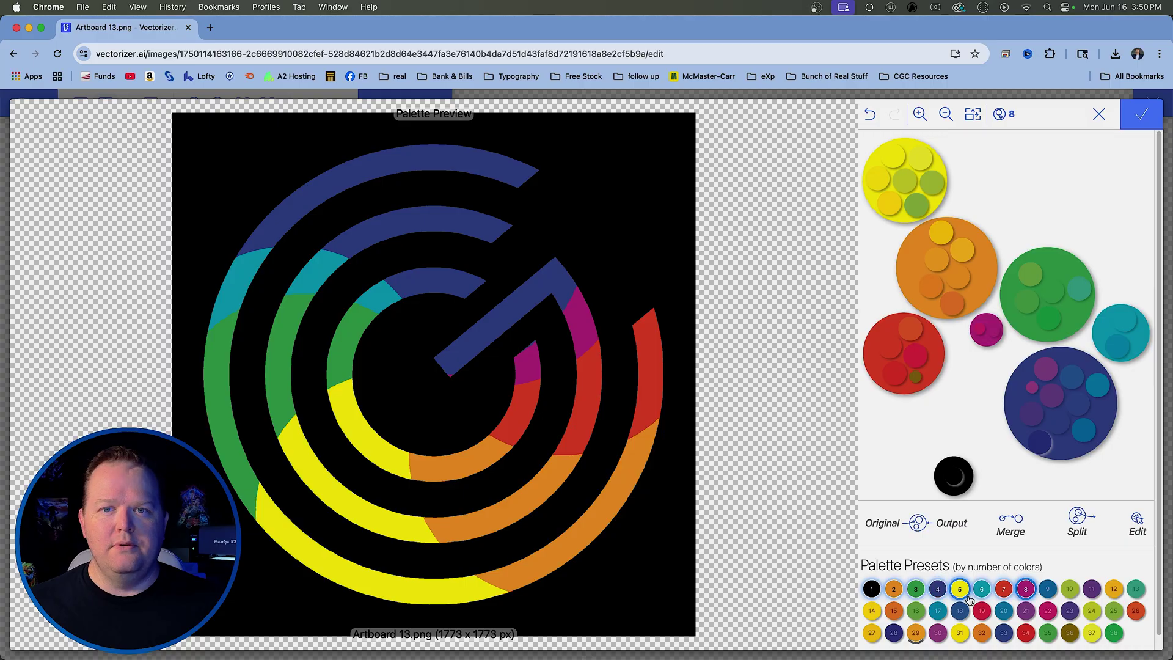
pyautogui.click(1113, 636)
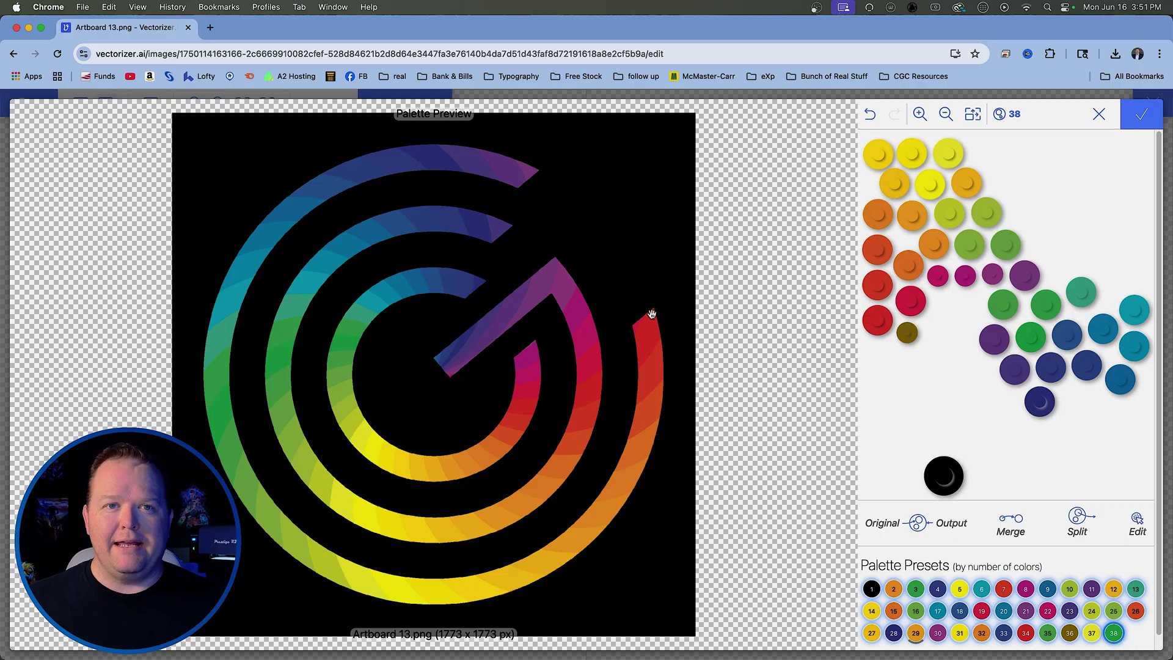
# Make the rainbow logo's black background transparent, apply it, and bring up the download options
pyautogui.click(630, 261)
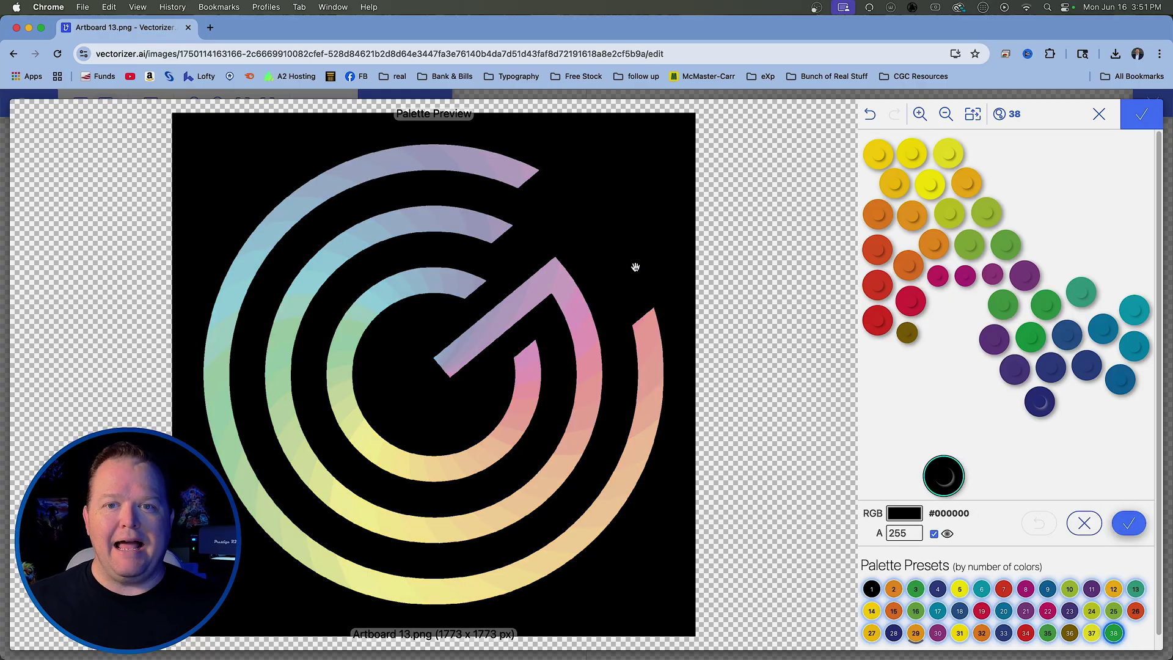
pyautogui.click(934, 534)
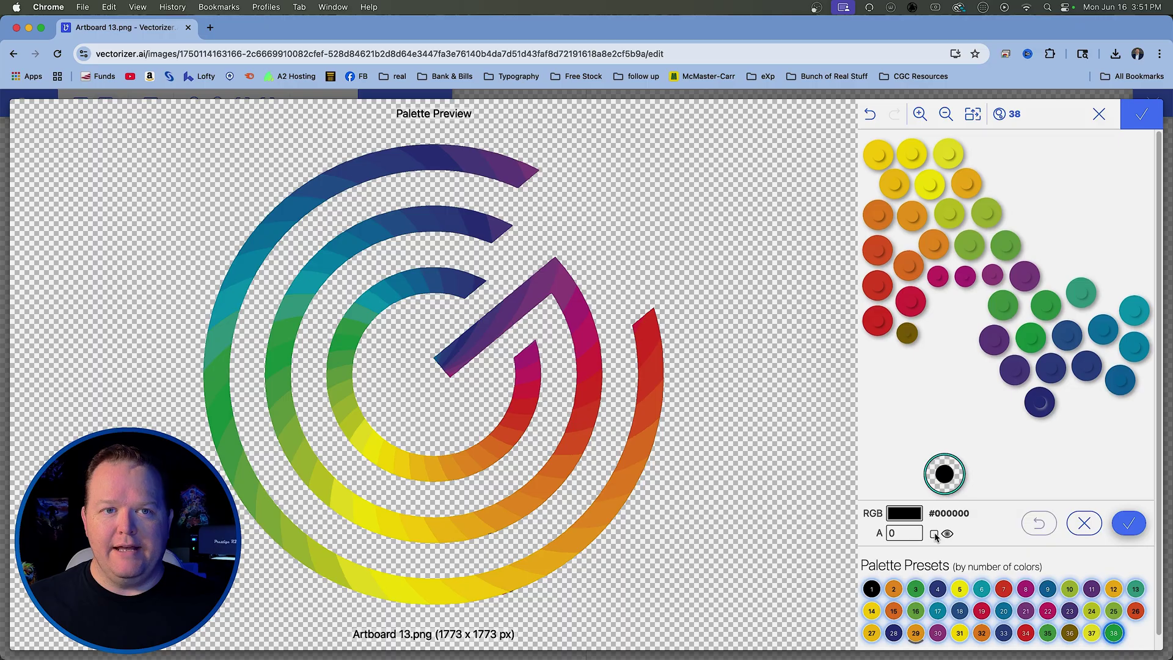
pyautogui.click(1144, 115)
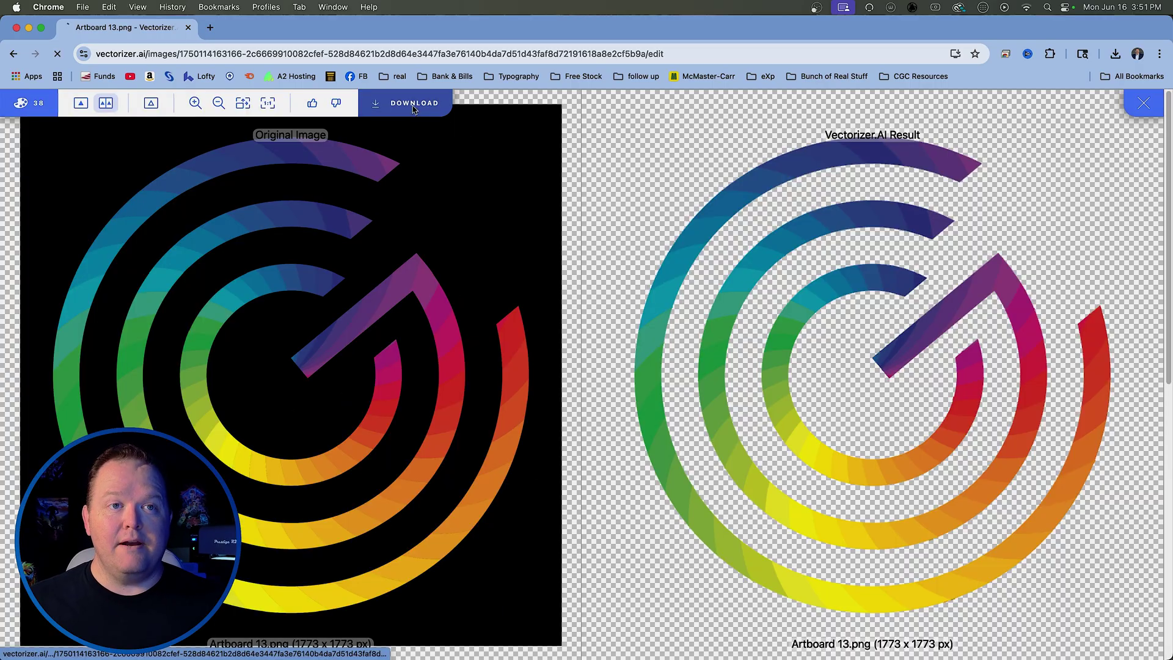
pyautogui.click(413, 105)
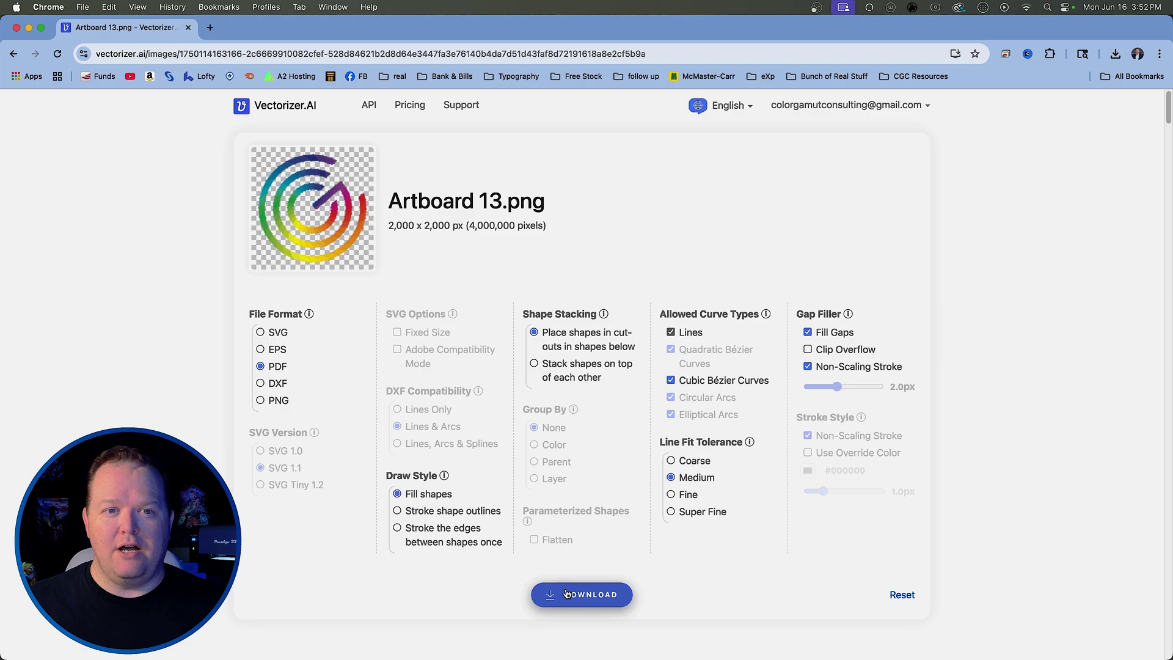
# Download the traced rainbow logo as Artboard 13.pdf
pyautogui.click(574, 597)
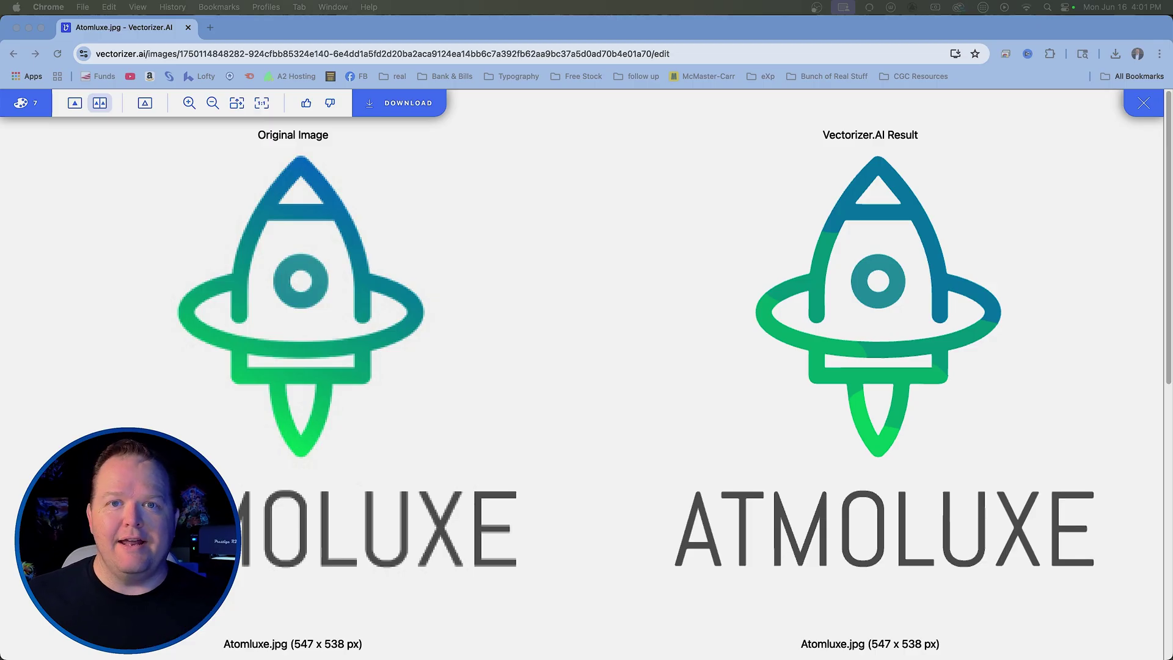
# Merge the green palette colours into the blue cluster for a 3-colour Atomluxe palette and re-trace
pyautogui.click(30, 107)
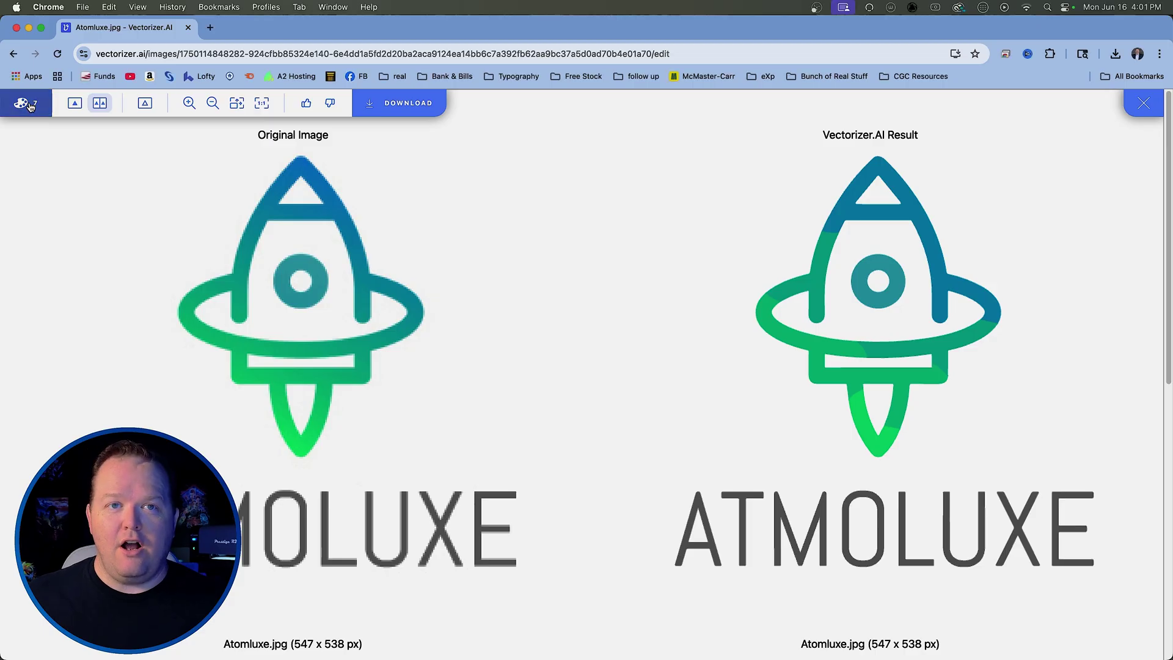
pyautogui.click(29, 107)
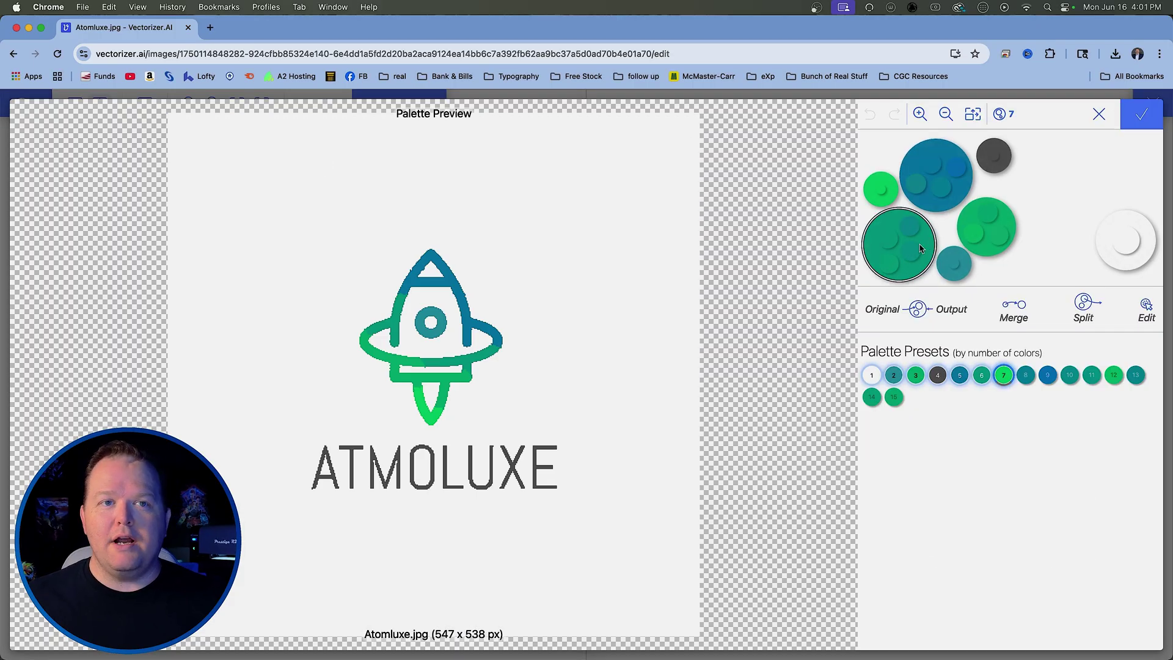
pyautogui.moveTo(910, 250)
pyautogui.mouseDown()
pyautogui.moveTo(941, 176)
pyautogui.moveTo(908, 235)
pyautogui.mouseUp()
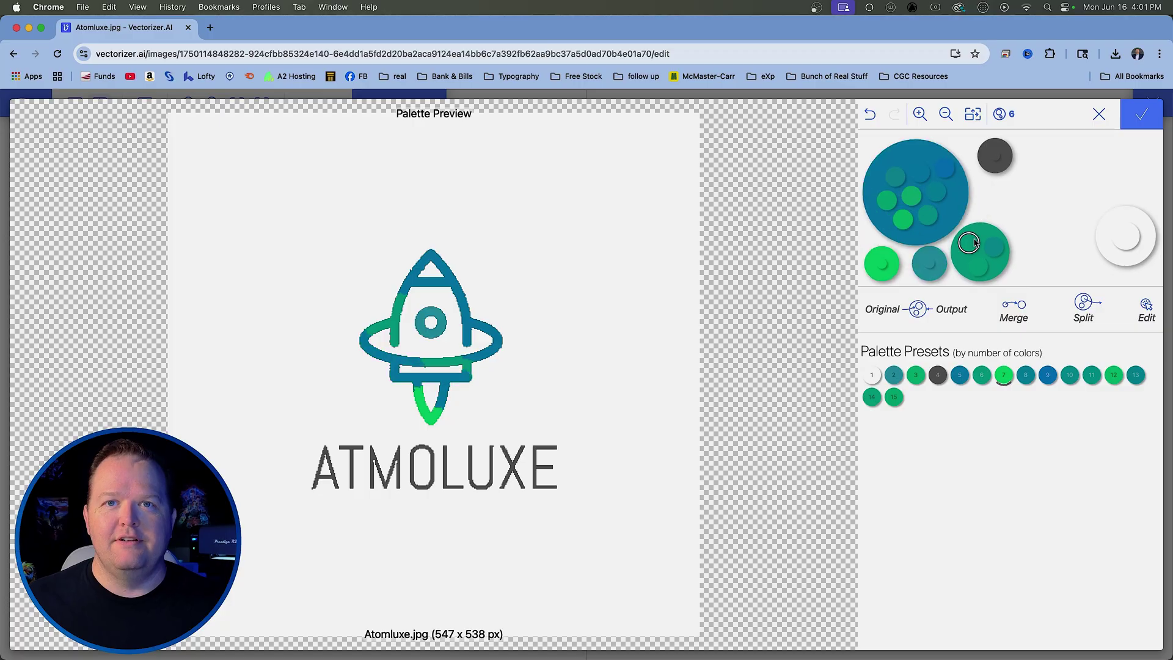
pyautogui.moveTo(991, 244); pyautogui.dragTo(944, 230)
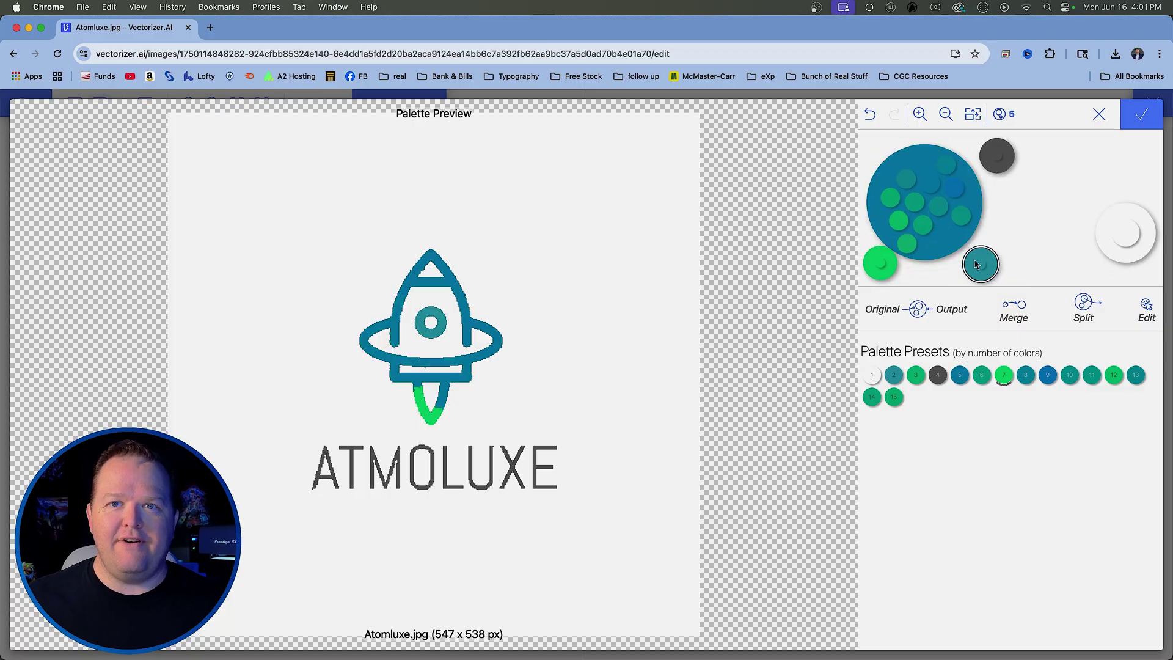
pyautogui.moveTo(880, 263); pyautogui.dragTo(912, 238)
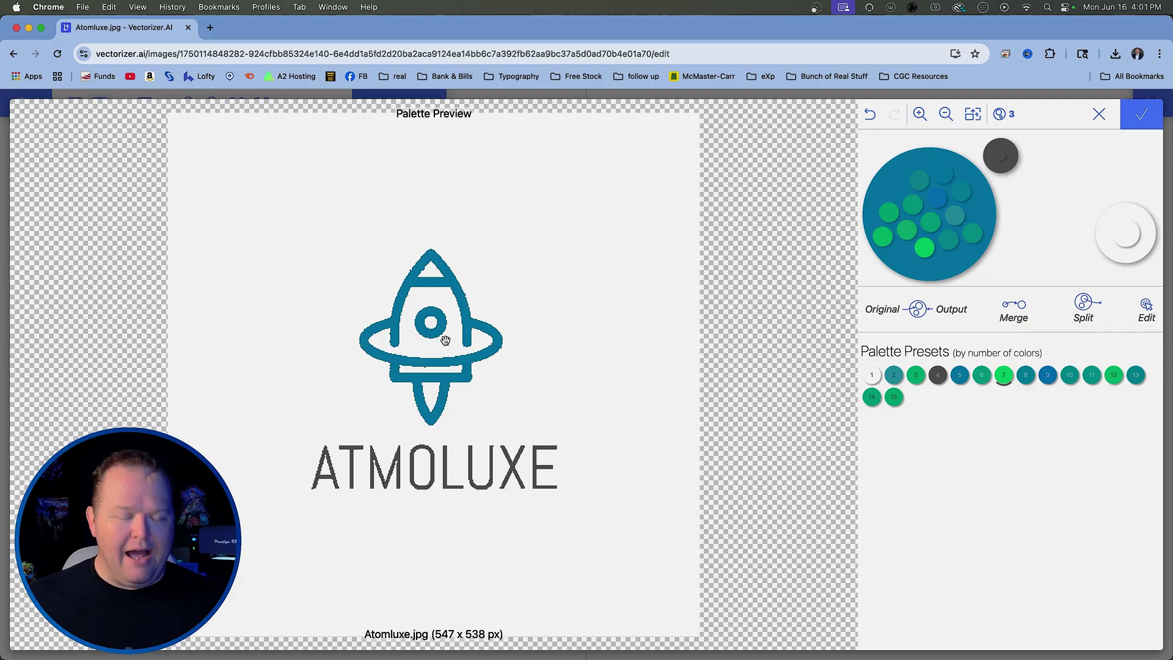
pyautogui.scroll(2, 444, 361)
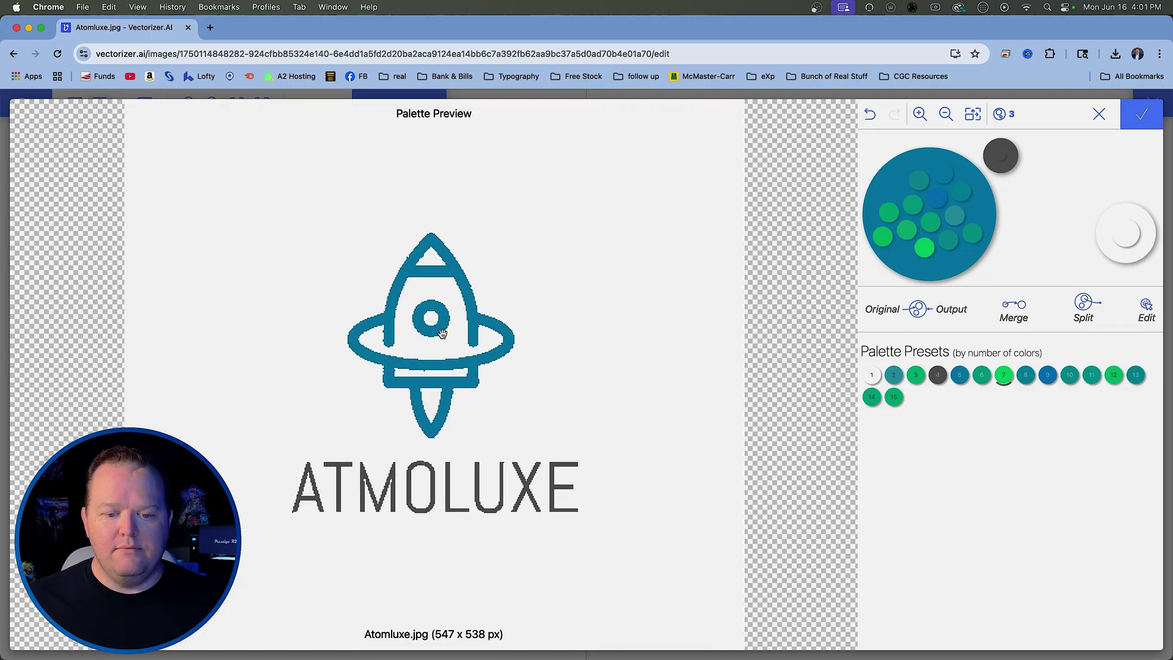
pyautogui.click(1140, 122)
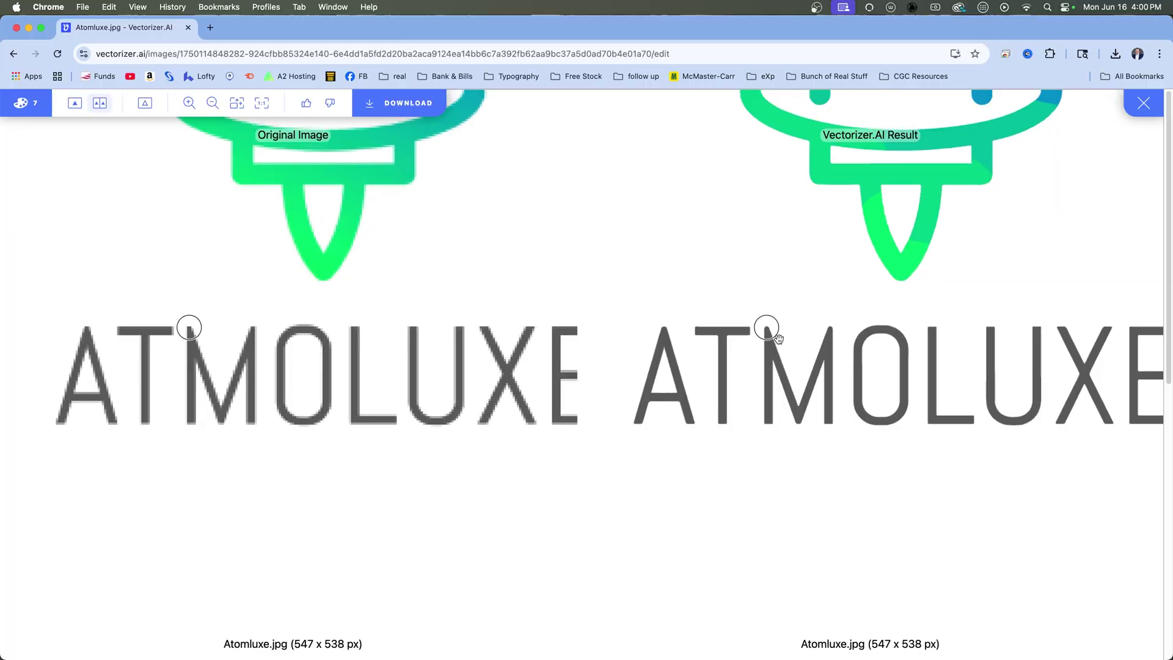
pyautogui.scroll(5, 778, 338)
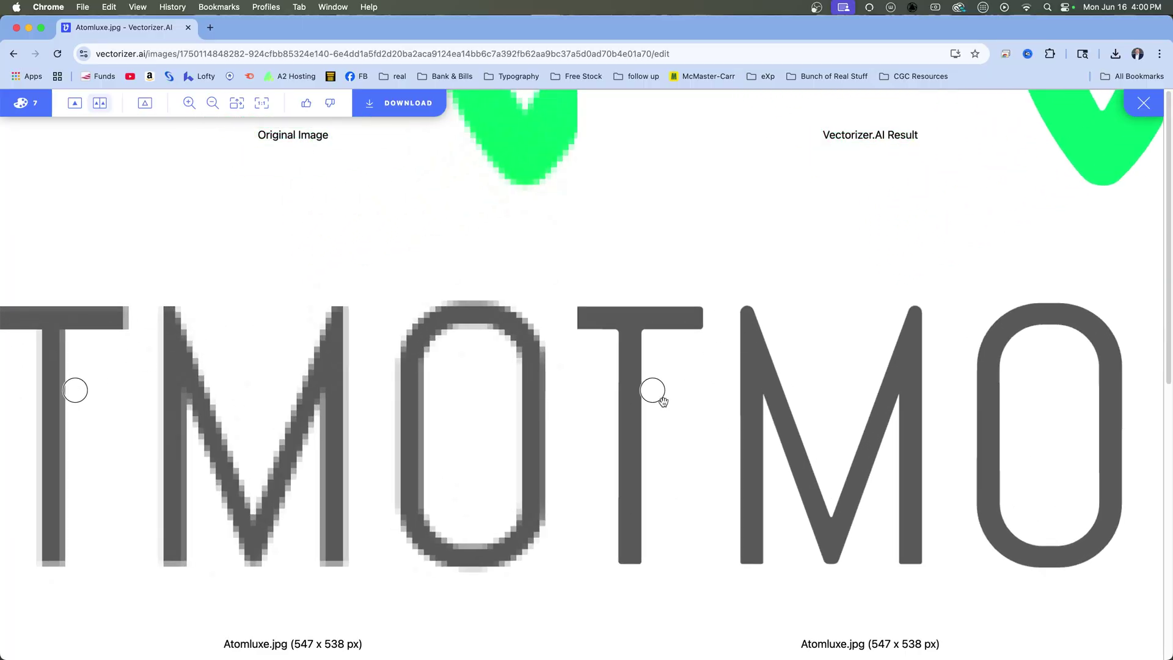
pyautogui.moveTo(663, 400); pyautogui.dragTo(1012, 374)
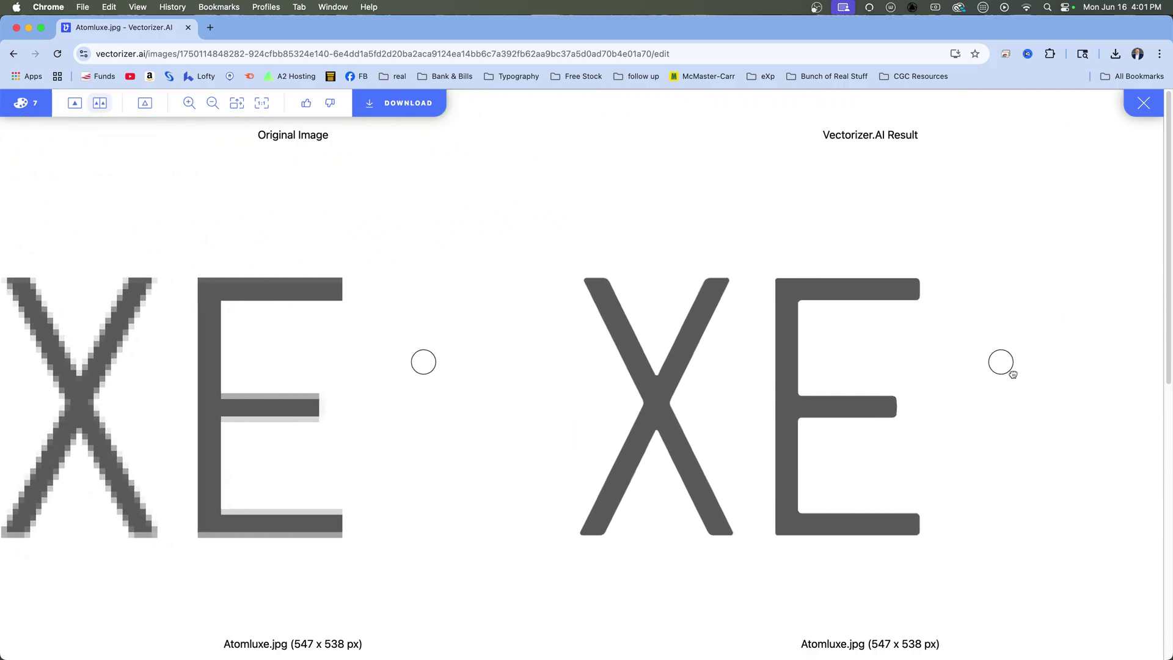